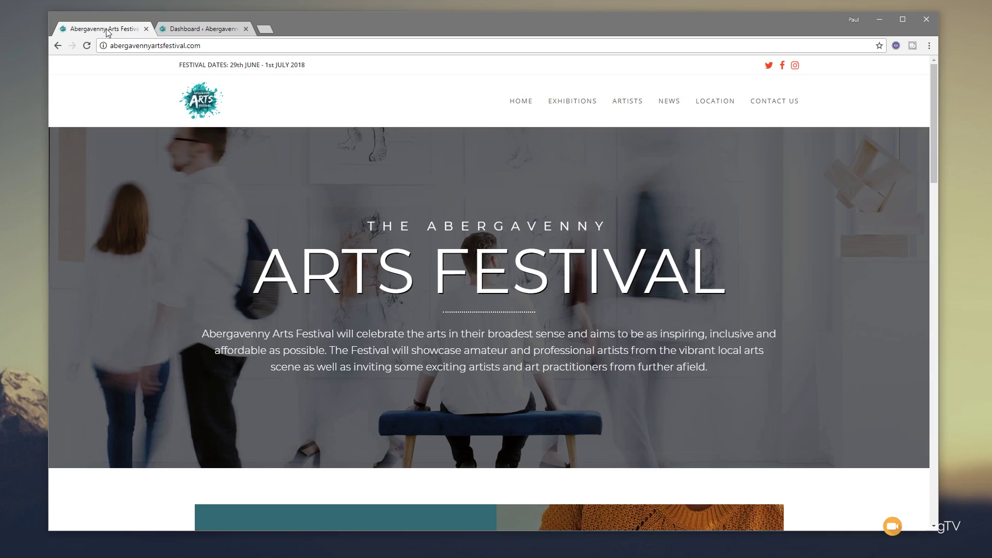
Look through the festival website's home page, from the hero banner to the festival section.
scroll(238, 218, "down", 4)
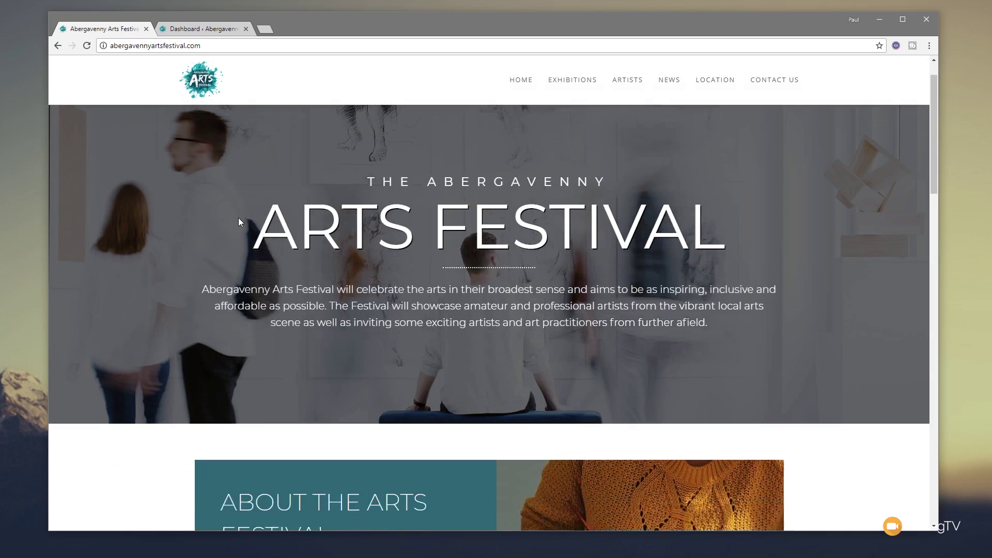
scroll(154, 261, "down", 6)
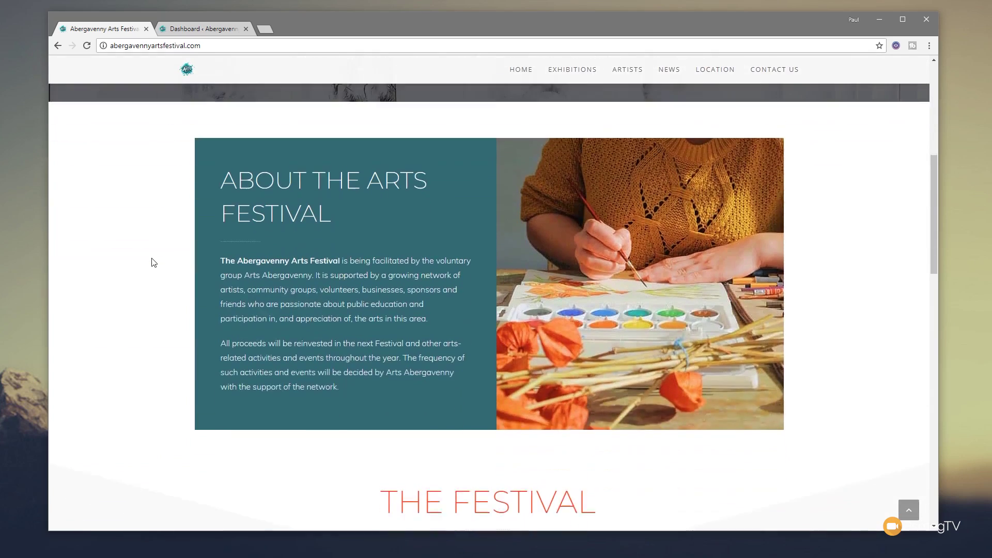
scroll(154, 263, "down", 10)
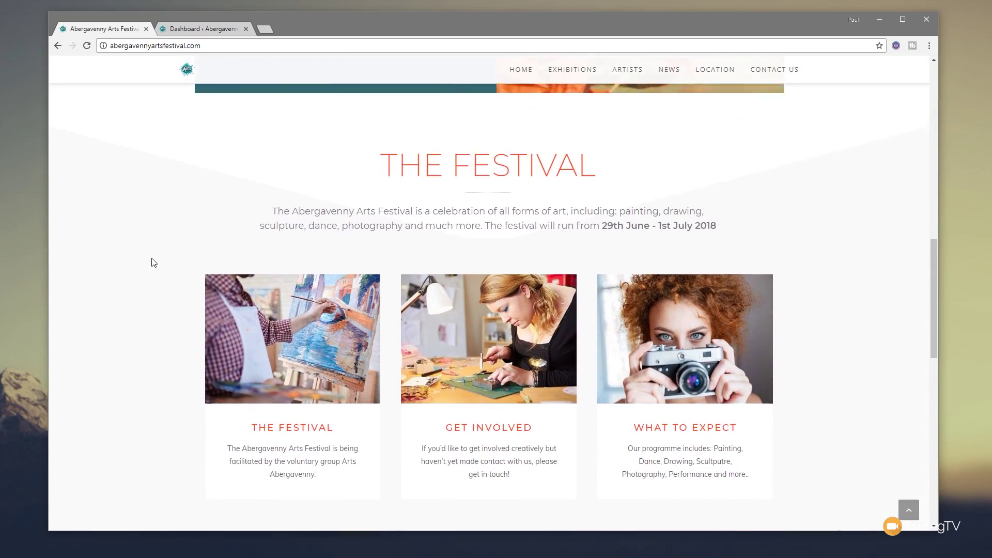
scroll(154, 263, "up", 20)
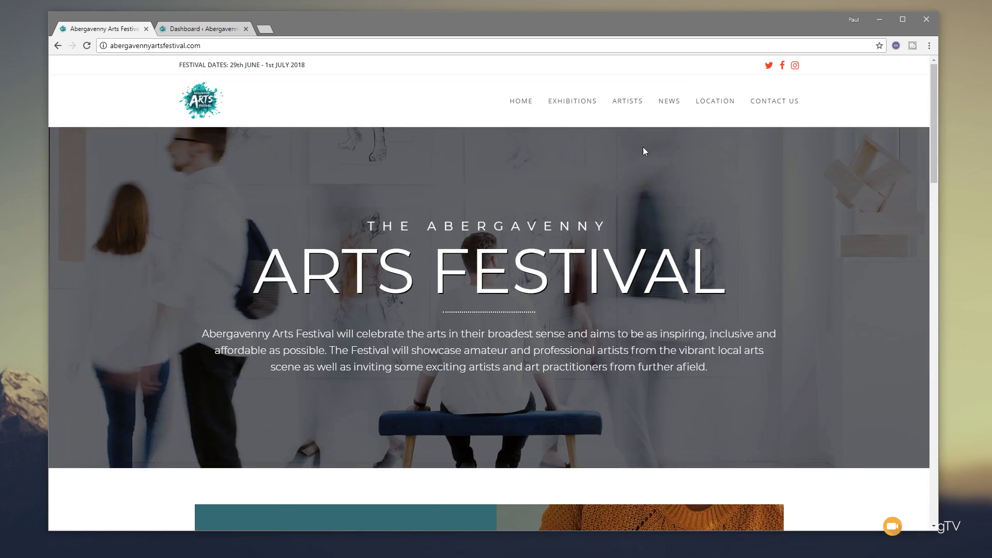
Open the festival site's News page and read through the "General Meeting – 16th May 2018" post.
left_click(667, 106)
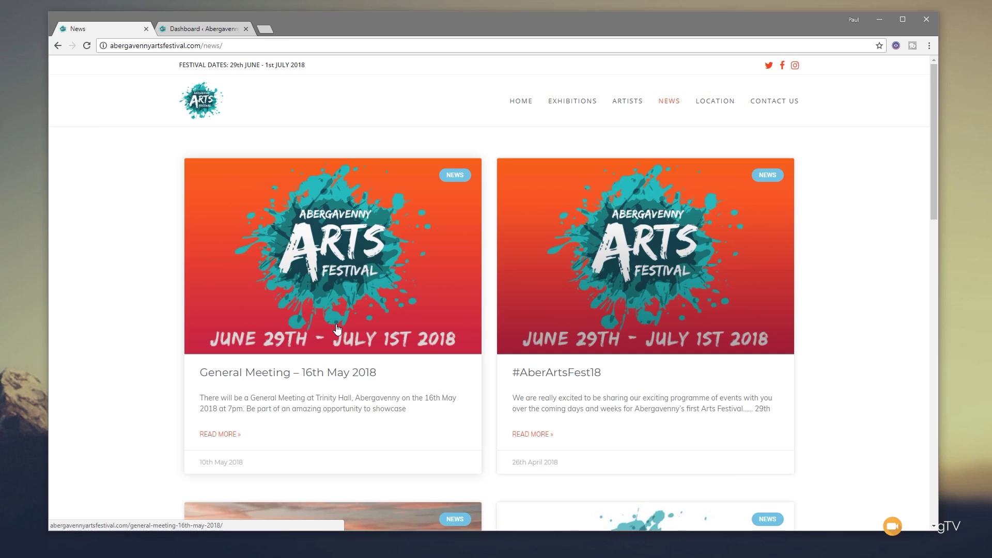
scroll(337, 329, "down", 1)
left_click(307, 238)
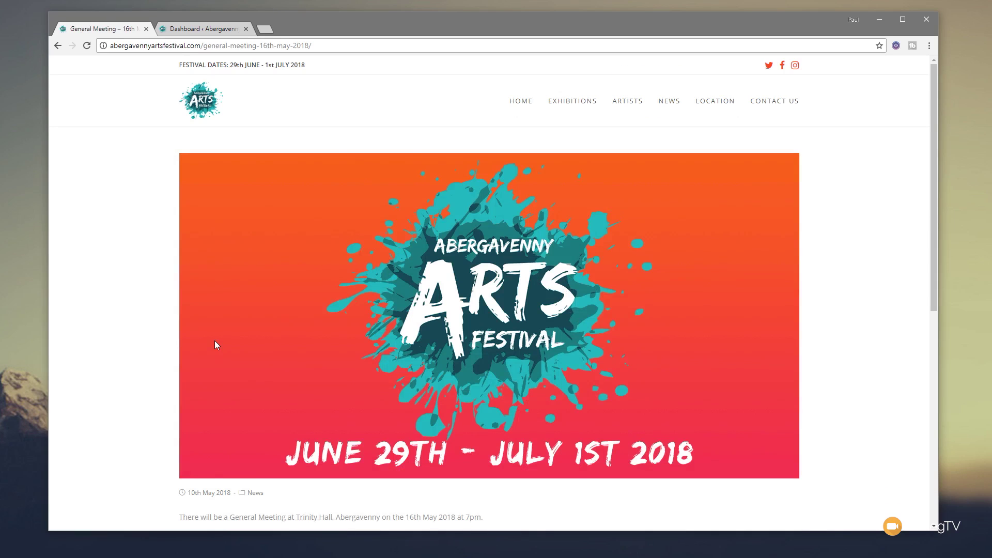
scroll(189, 354, "down", 2)
scroll(159, 362, "down", 5)
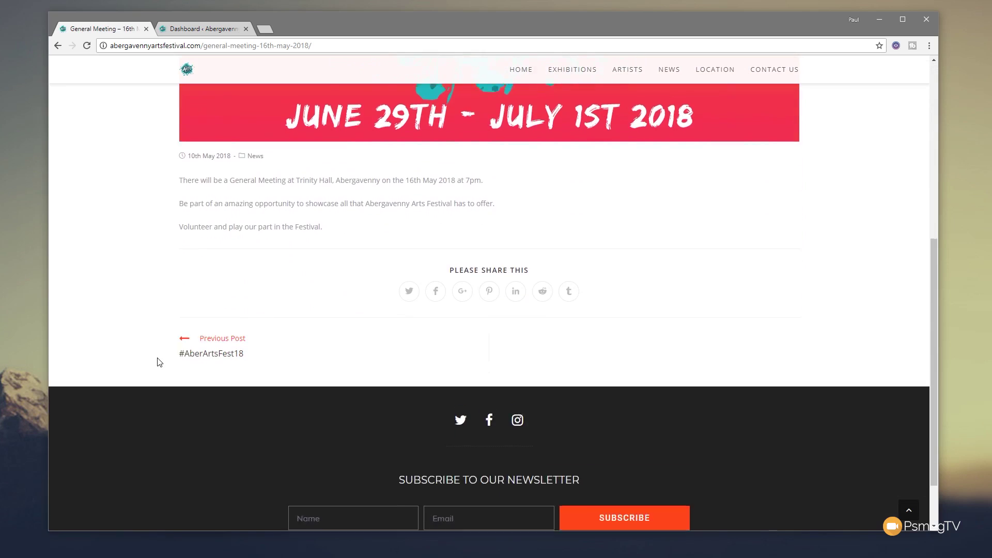
scroll(164, 369, "up", 6)
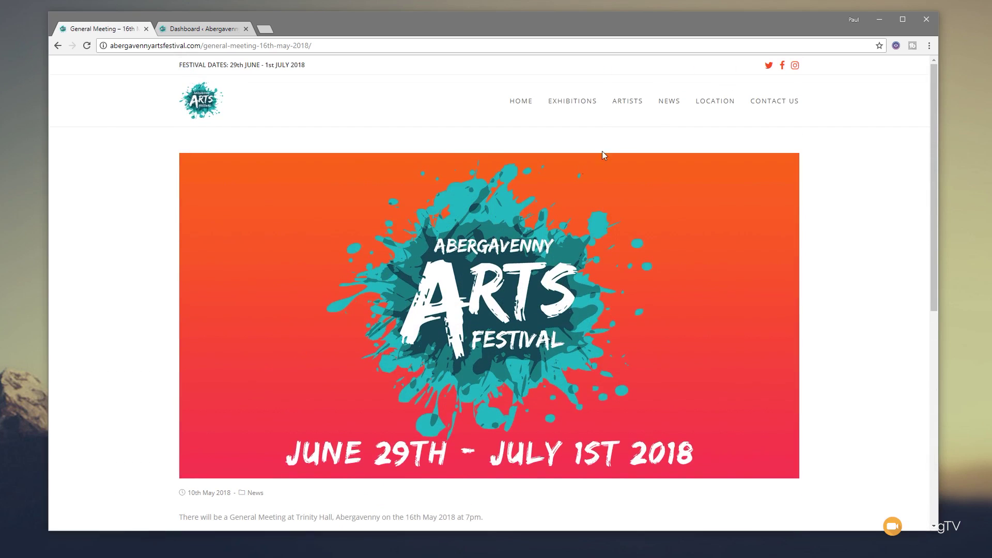
Open the Artists page and examine the layout of the profile post of the artist in the bridal veil.
left_click(633, 106)
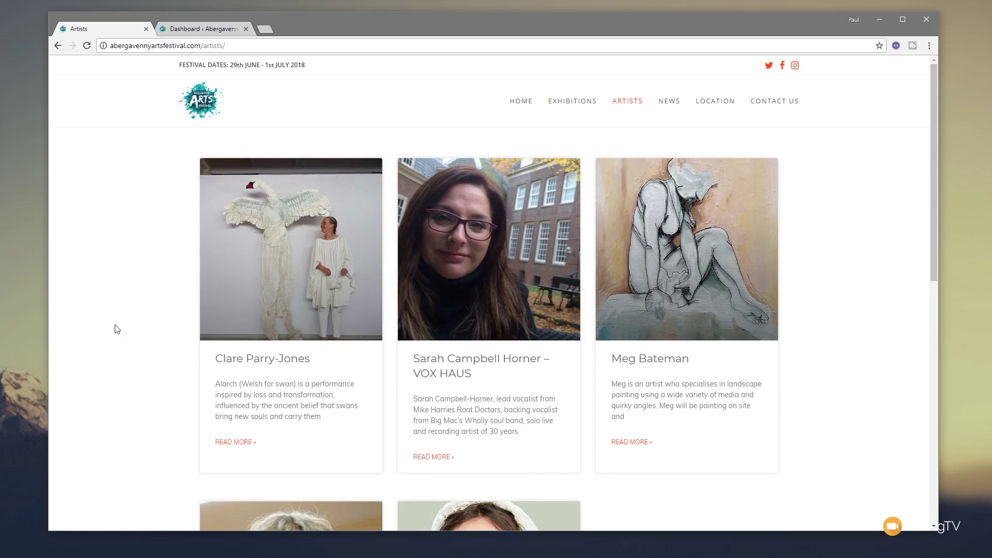
scroll(534, 337, "down", 3)
scroll(534, 337, "down", 3)
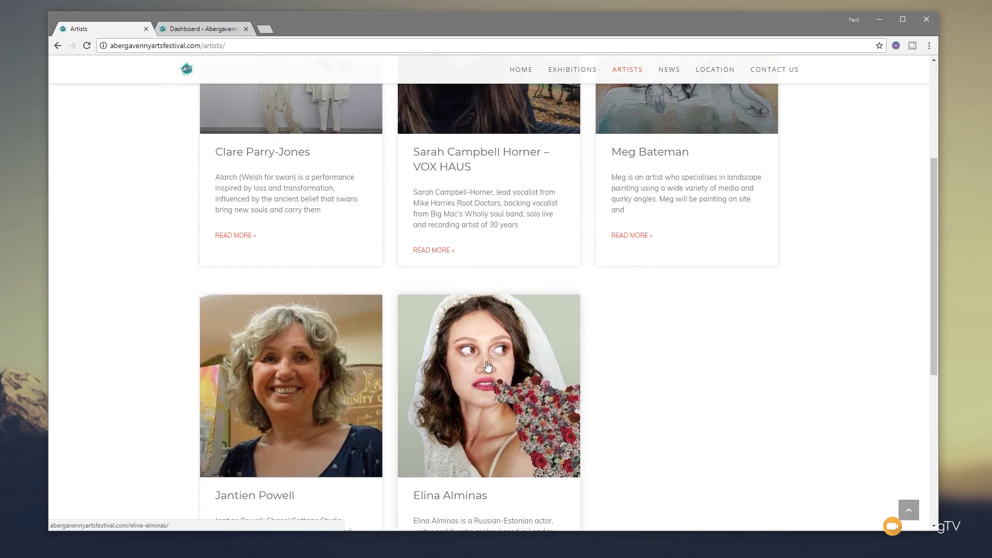
left_click(485, 361)
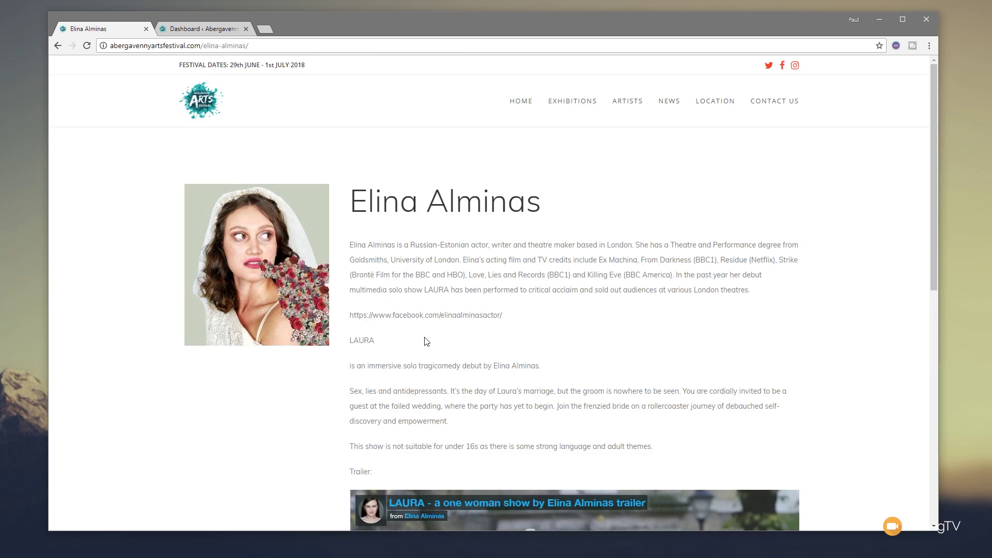
scroll(413, 349, "down", 7)
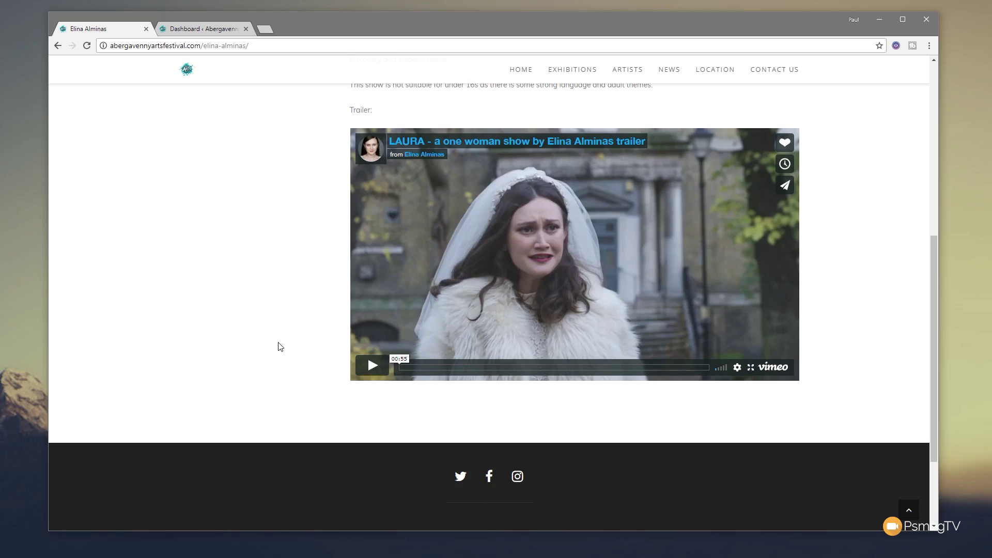
scroll(280, 346, "up", 8)
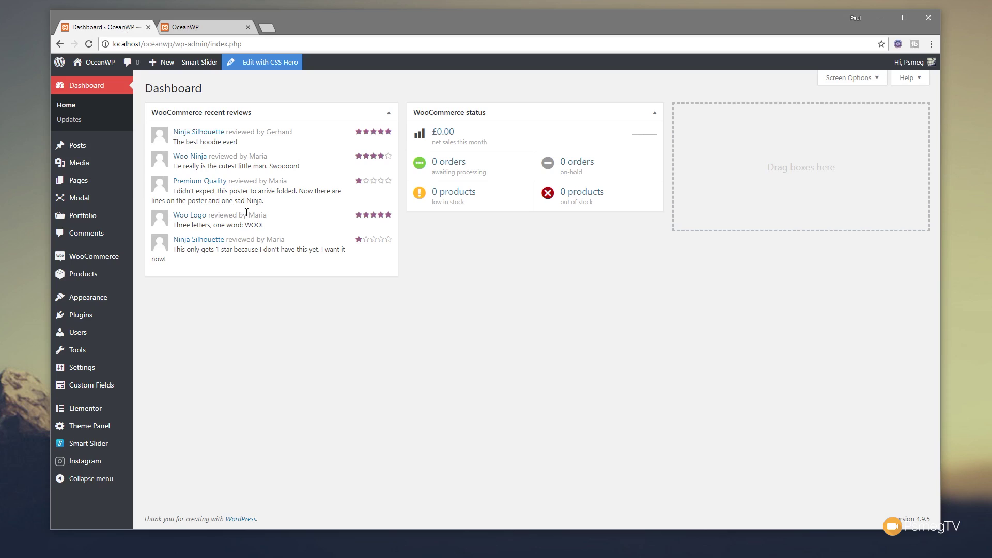
Add a new post category named "Authors" to the OceanWP site.
mouse_move(82, 149)
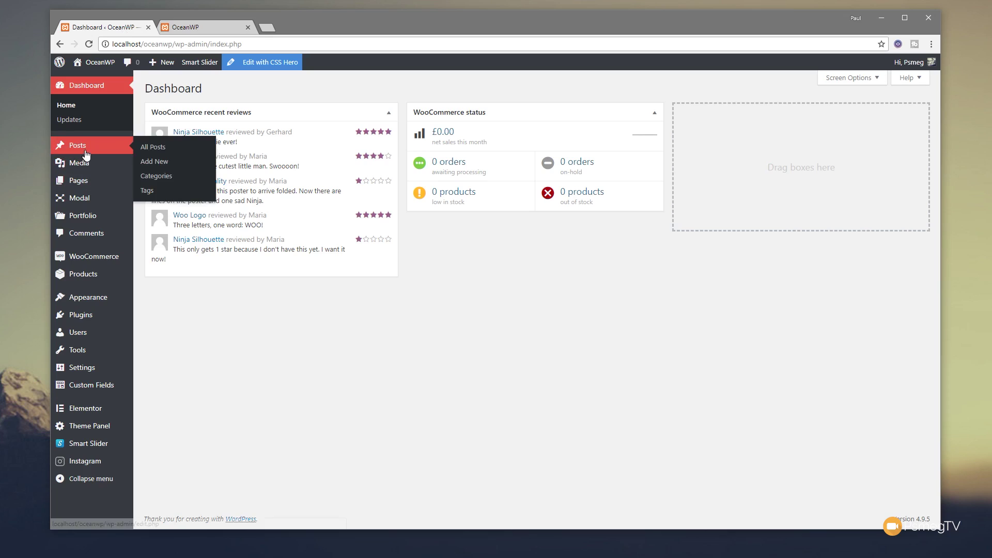
left_click(163, 177)
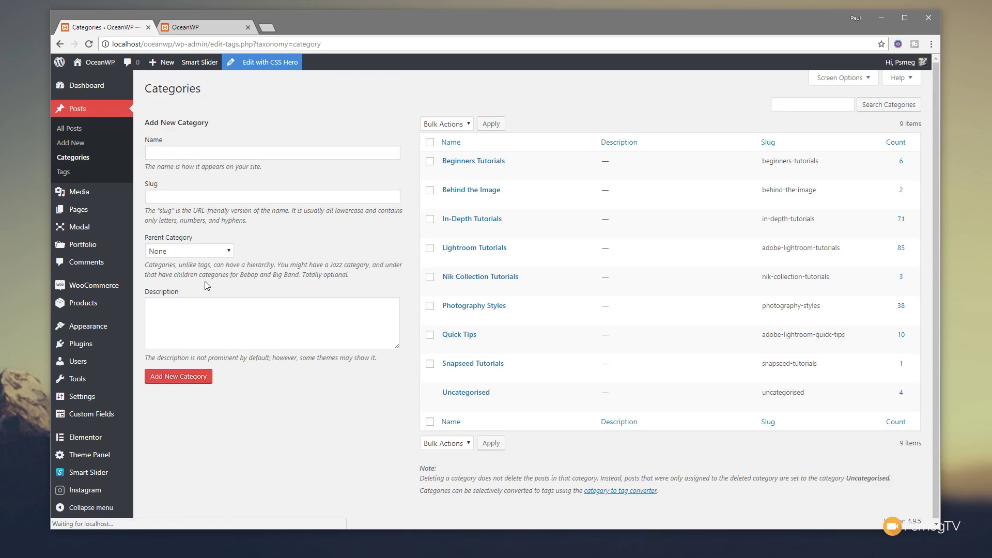
left_click(241, 152)
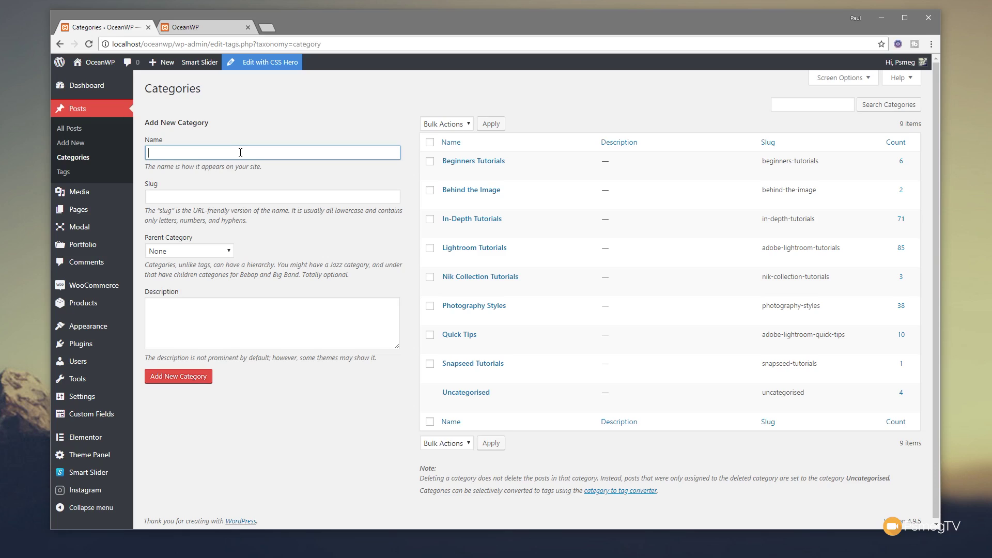
type("Auto")
key("BackSpace")
type("hos")
key("BackSpace")
type("rs")
left_click(156, 381)
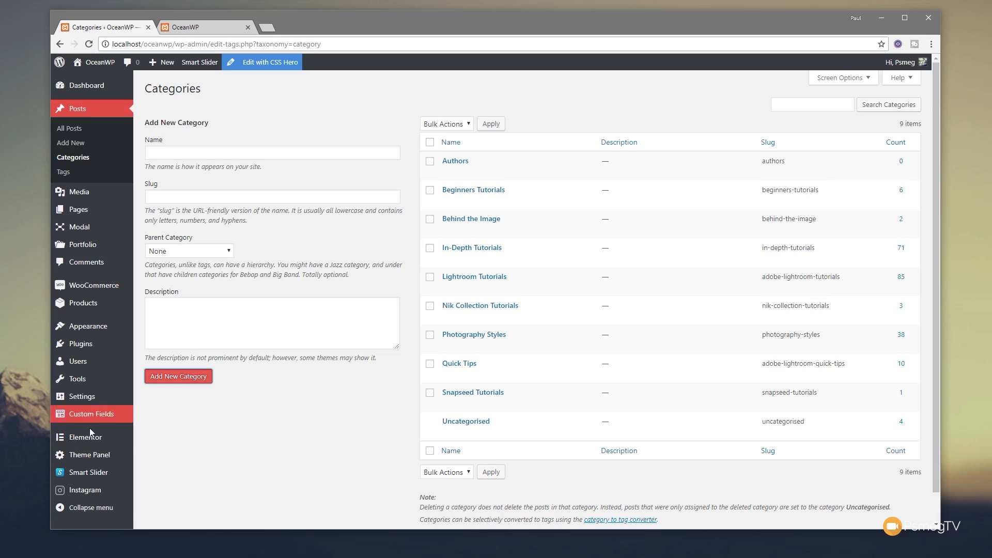
Create a new Elementor template of type Single for the Post post type, named "Authors Page".
mouse_move(85, 439)
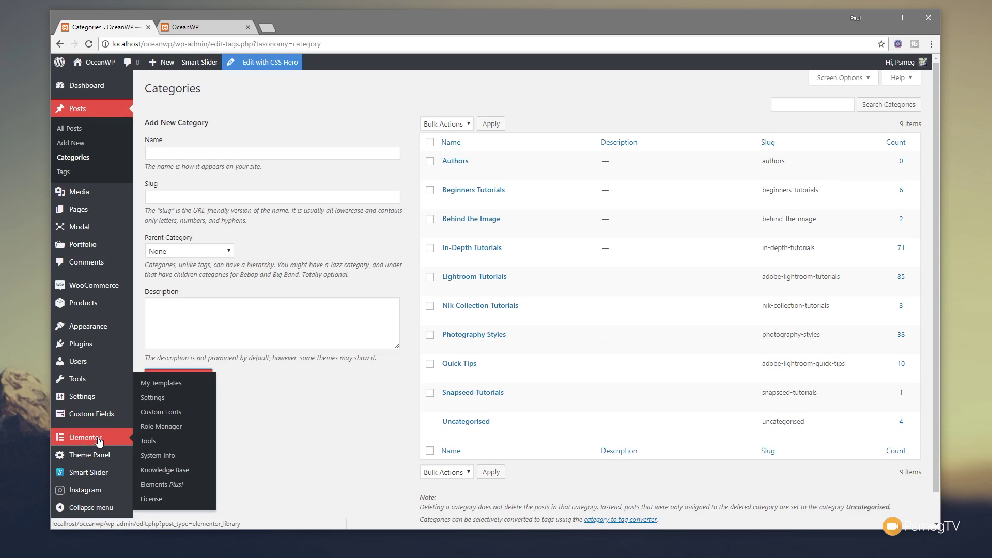
left_click(178, 391)
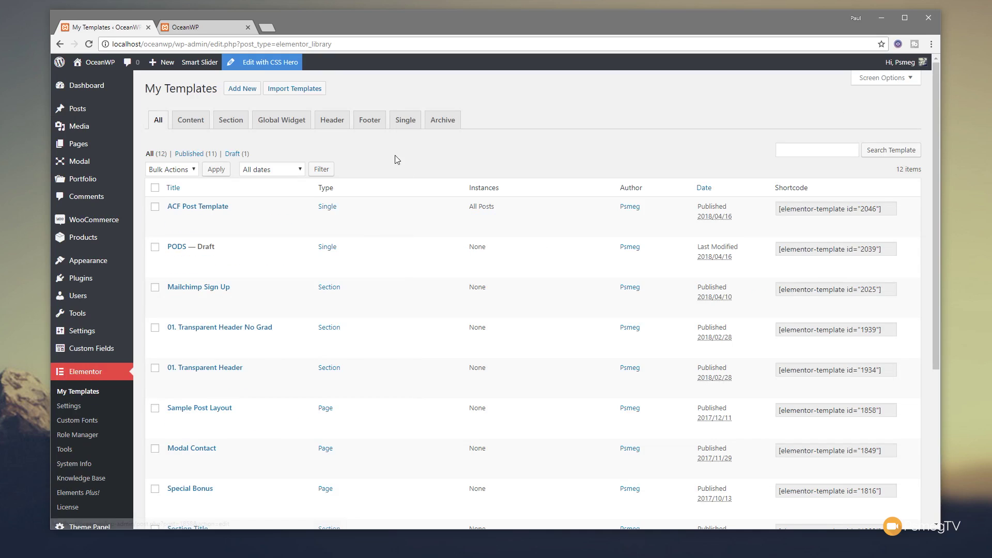
left_click(405, 120)
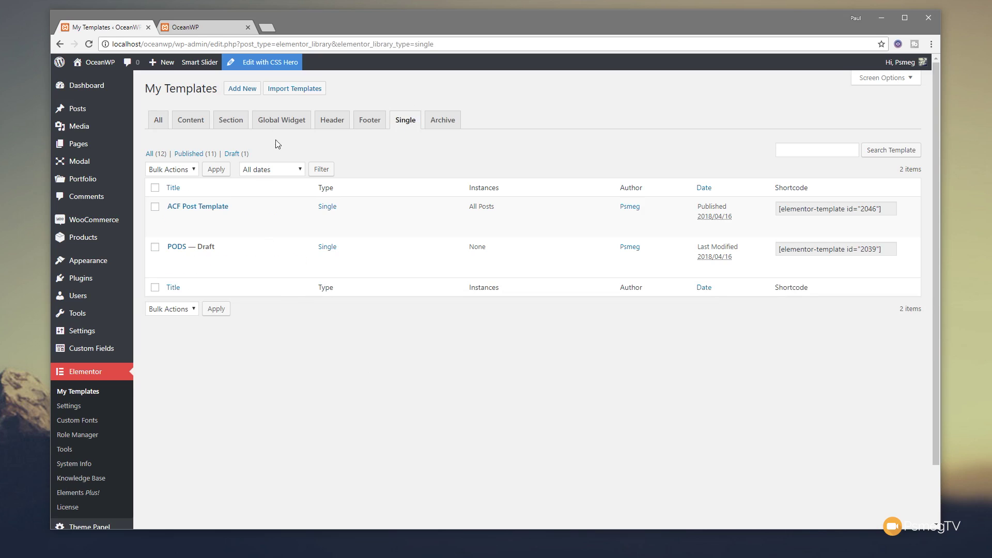
left_click(249, 92)
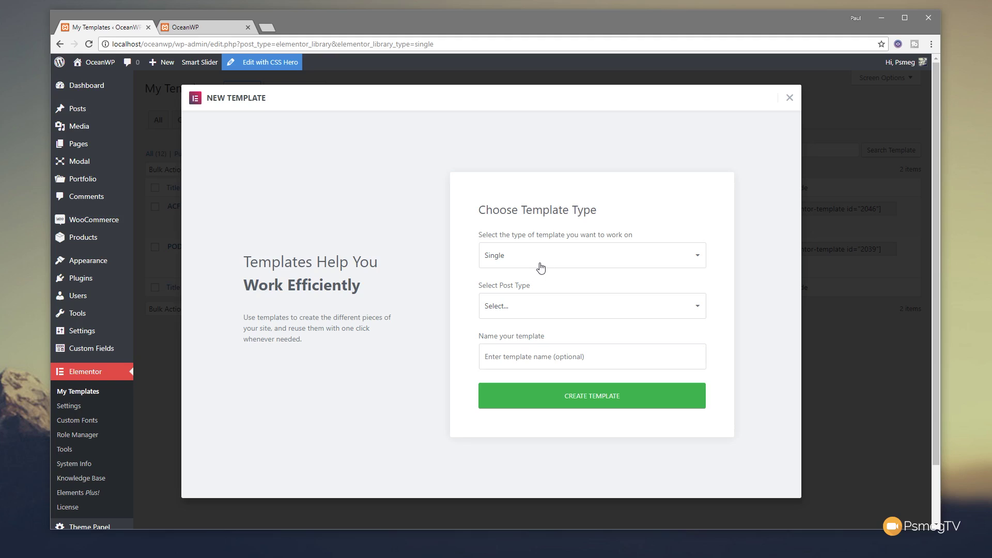
left_click(537, 308)
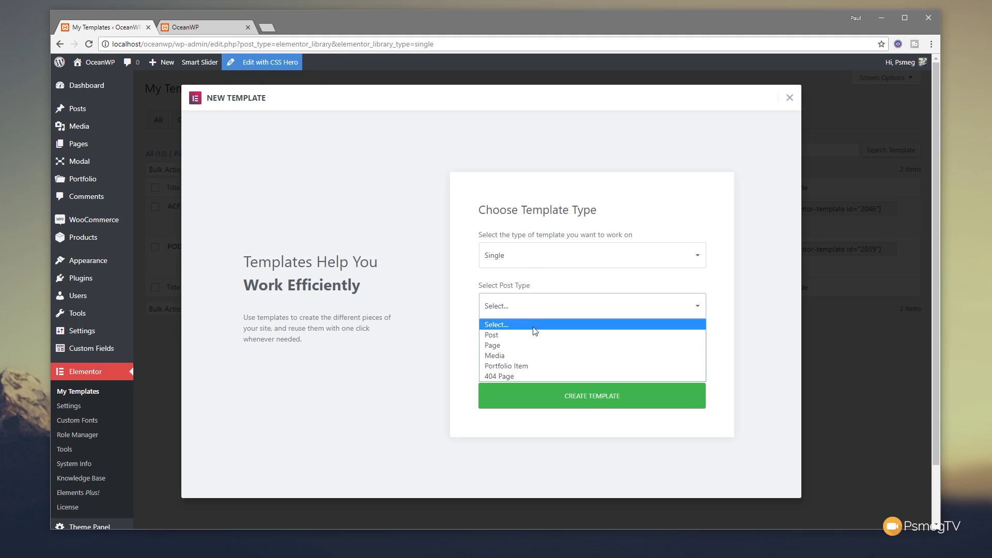
left_click(540, 288)
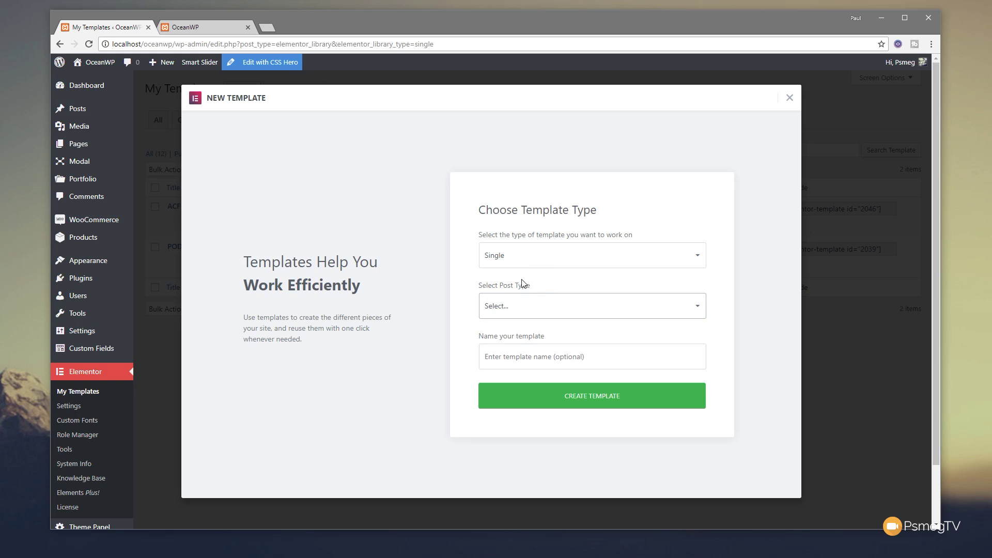
left_click(522, 309)
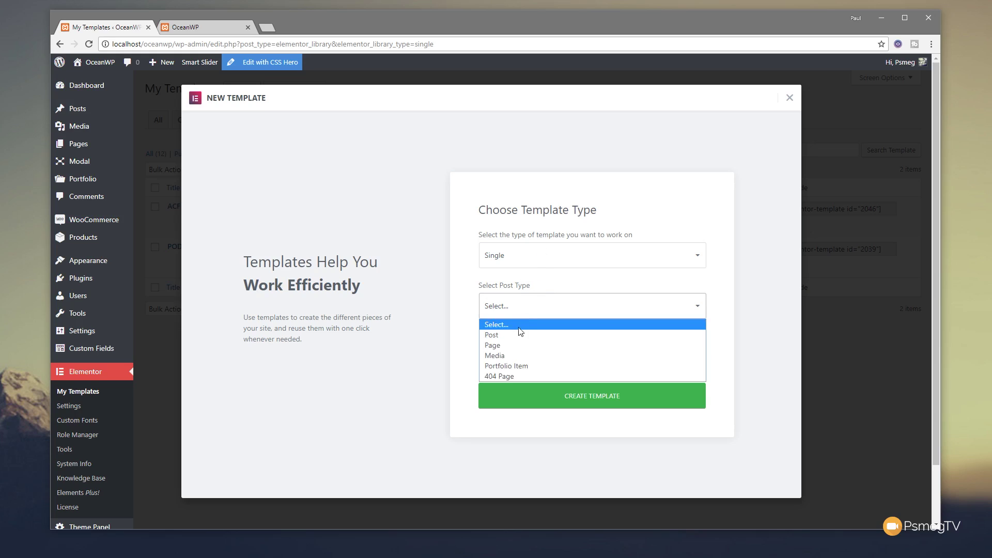
left_click(519, 335)
left_click(509, 358)
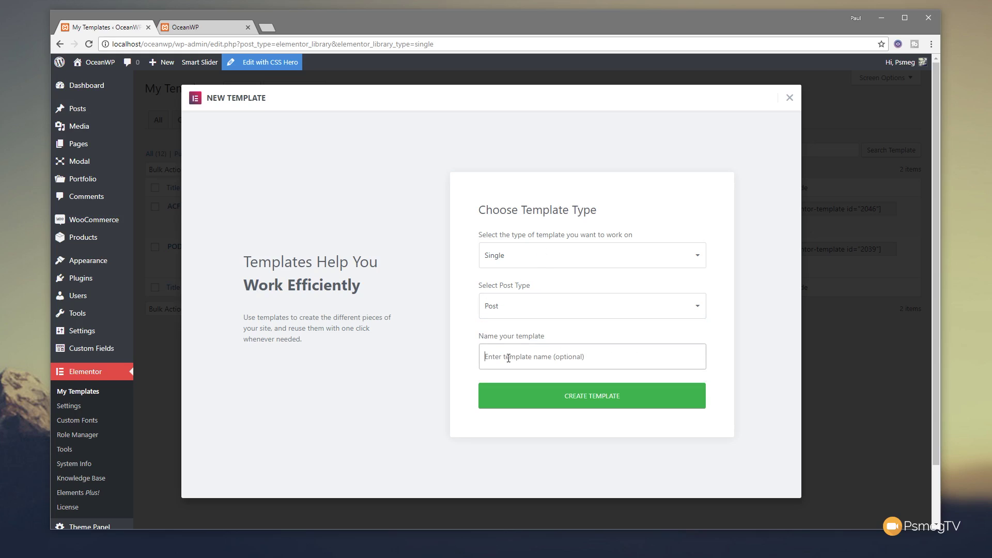
type("Authors")
type("Page")
left_click(604, 402)
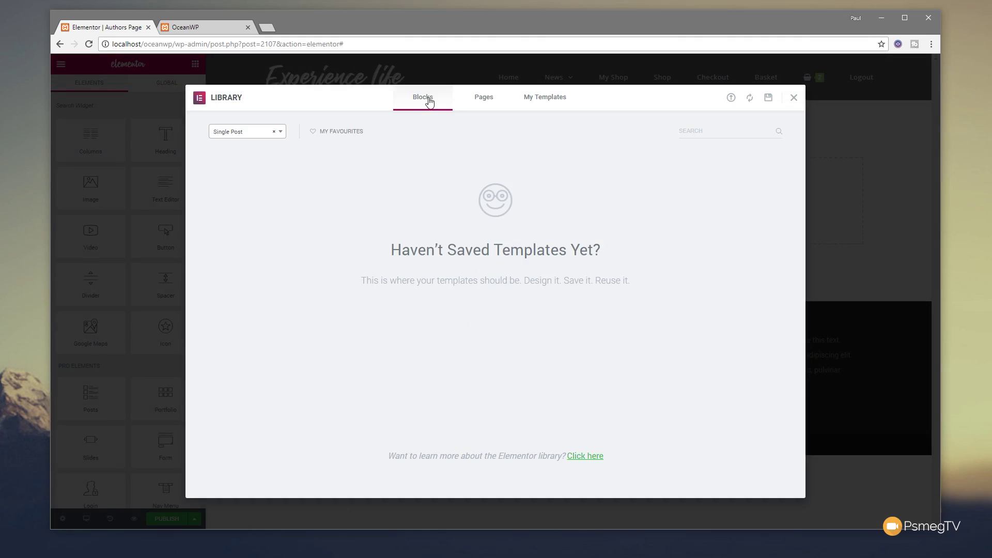
Look over the library's page templates and saved templates, and close the library without inserting one.
left_click(487, 100)
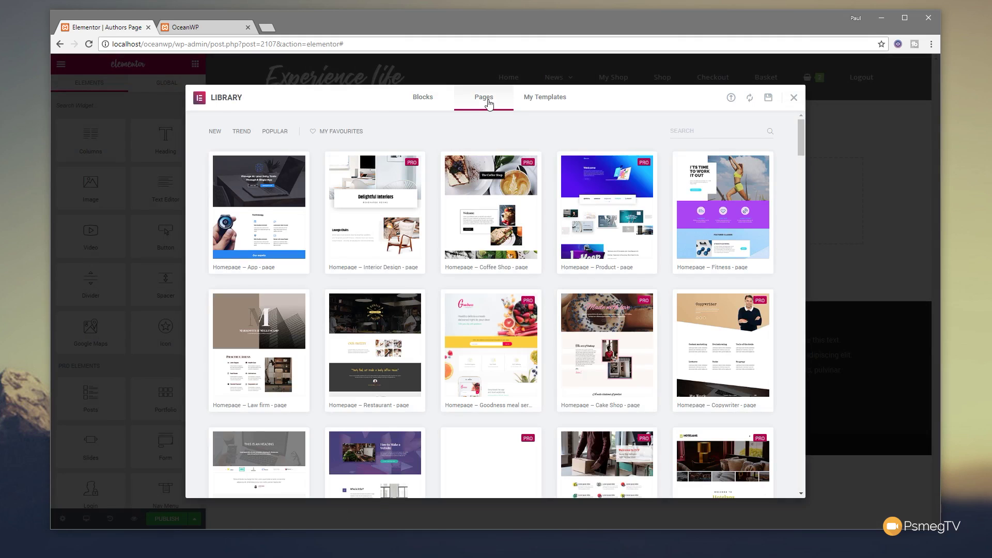
left_click(537, 101)
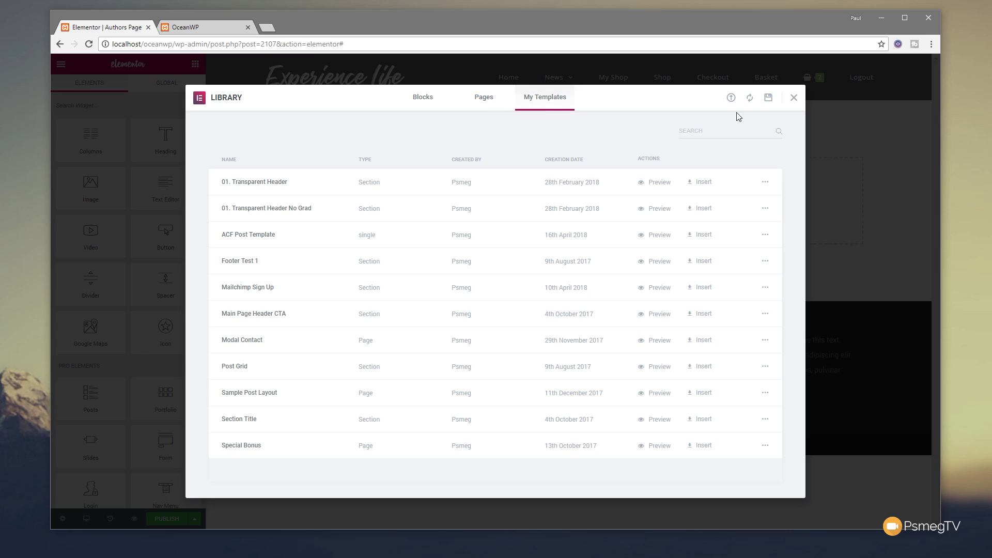
left_click(793, 98)
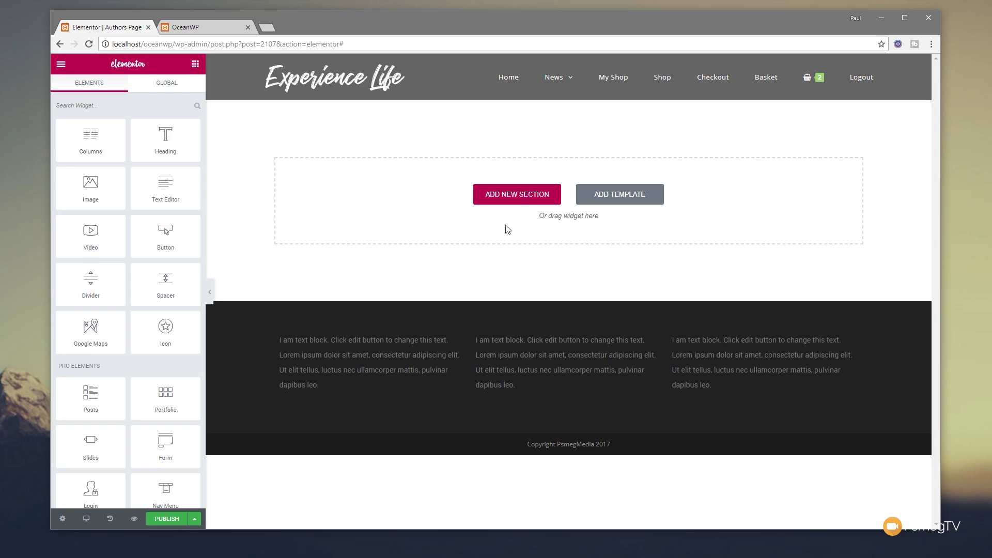
Add a single-column section to the blank template and place a Featured Image widget in it.
left_click(524, 197)
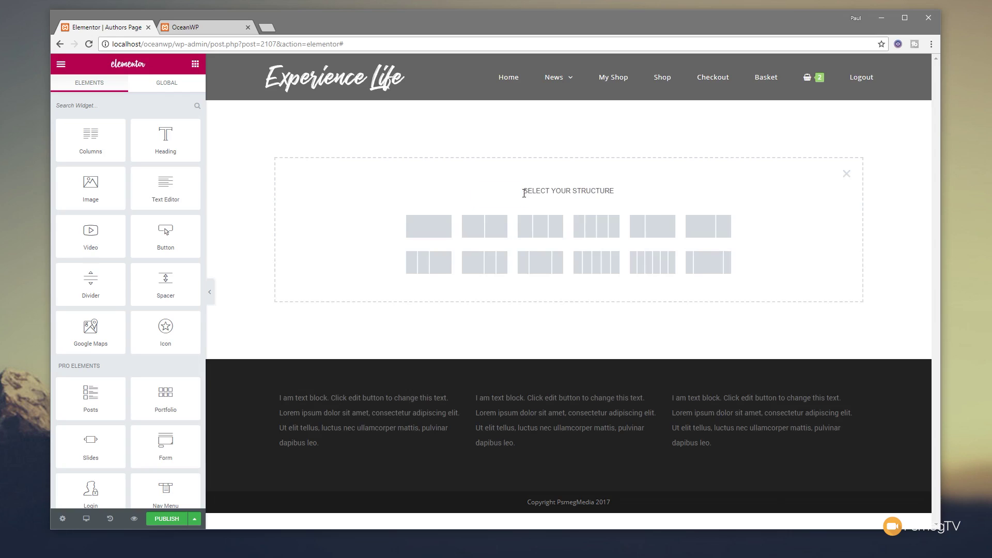
left_click(436, 228)
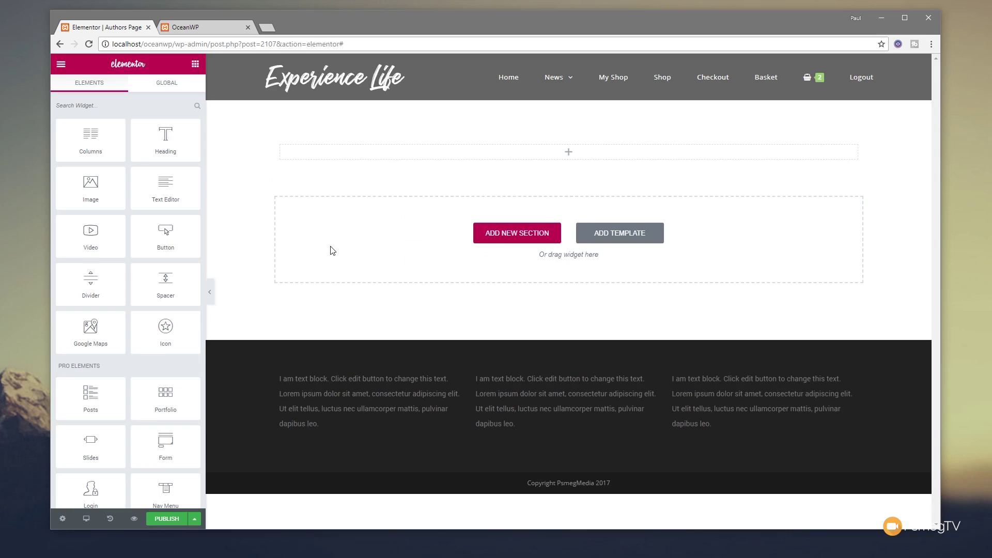
left_click(124, 105)
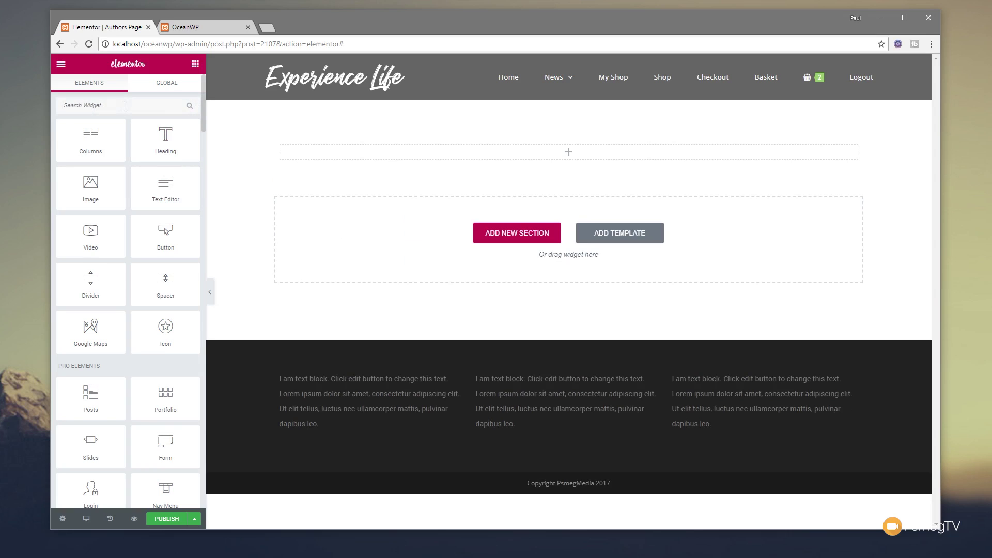
type("im")
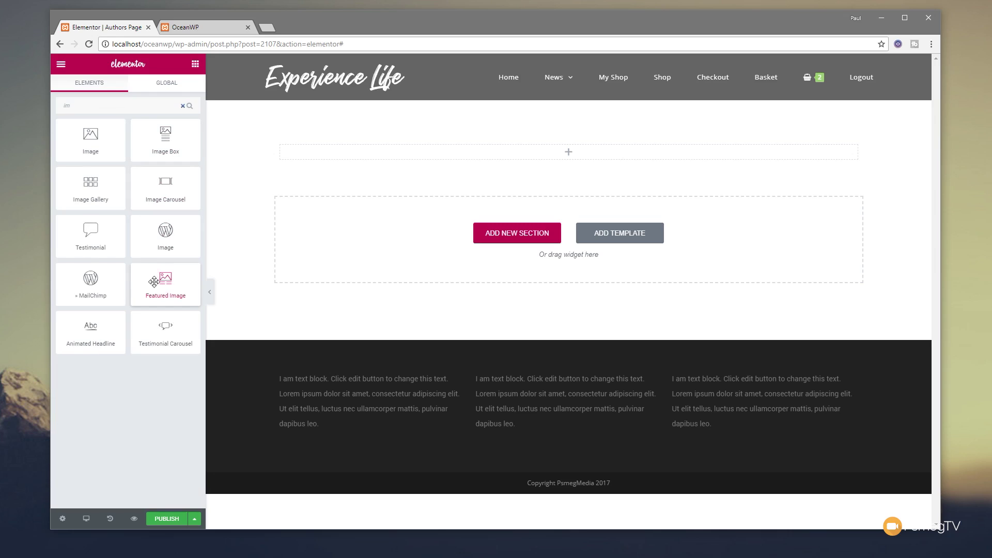
left_click_drag(154, 282, 336, 159)
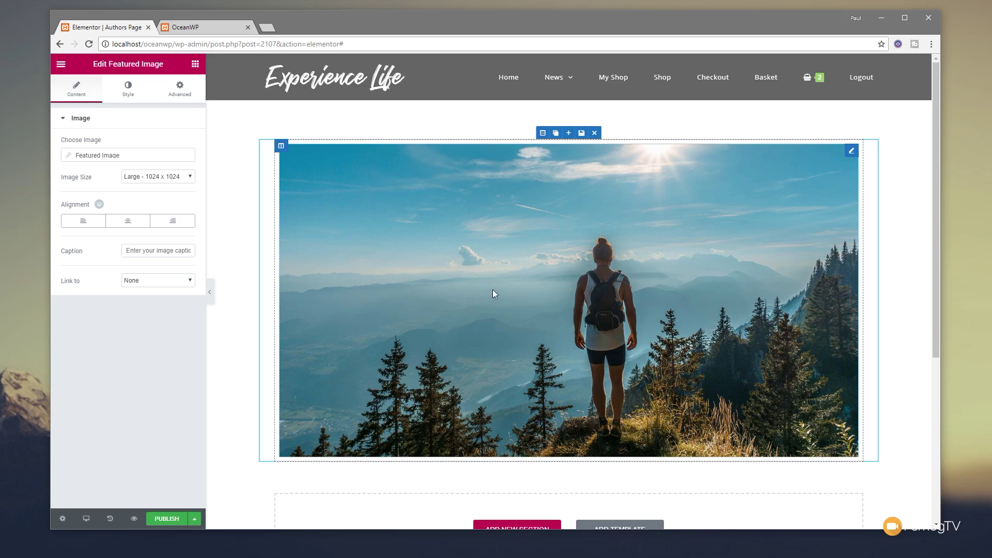
mouse_move(852, 151)
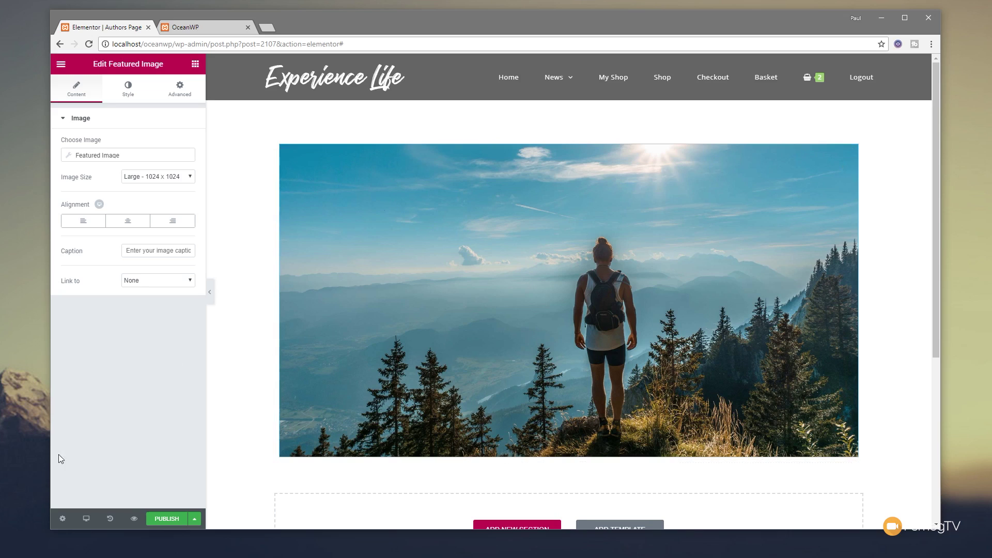
Examine the template's preview settings, including the dynamic content types and the post chosen for the preview.
mouse_move(132, 519)
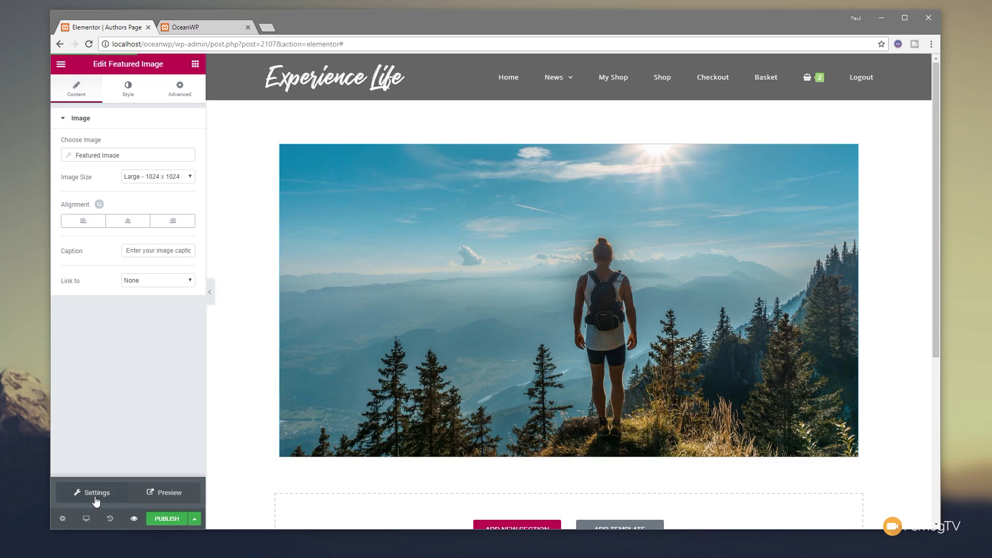
left_click(97, 501)
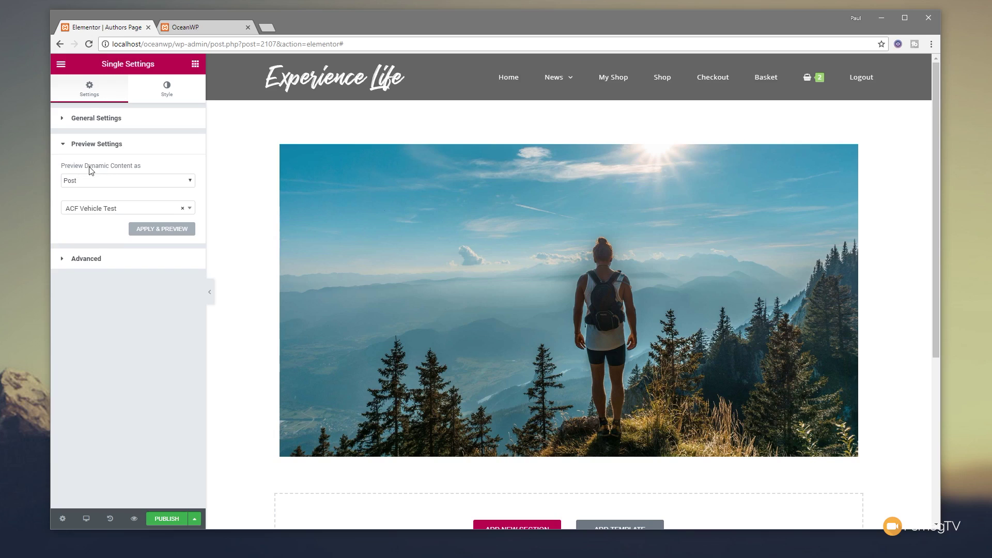
left_click(124, 180)
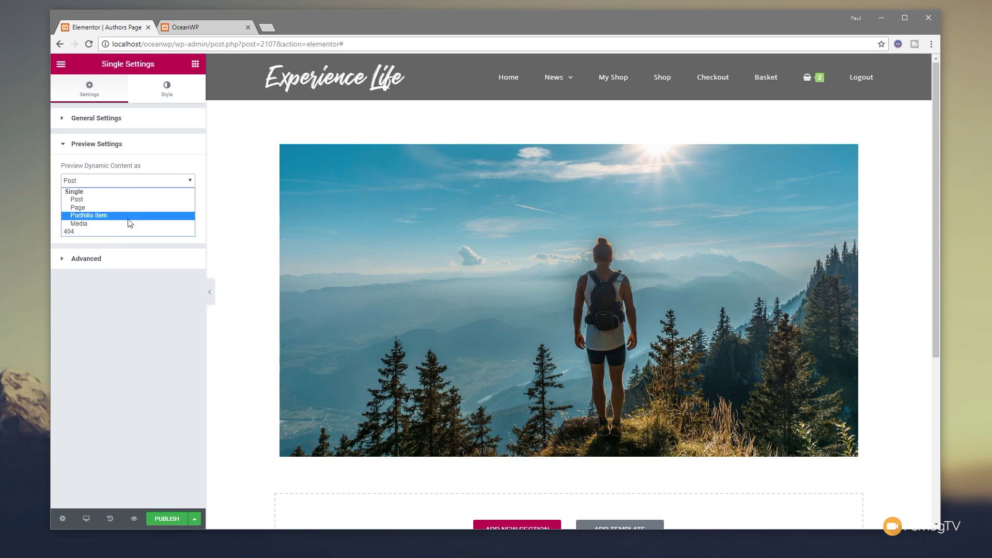
left_click(139, 300)
left_click(94, 212)
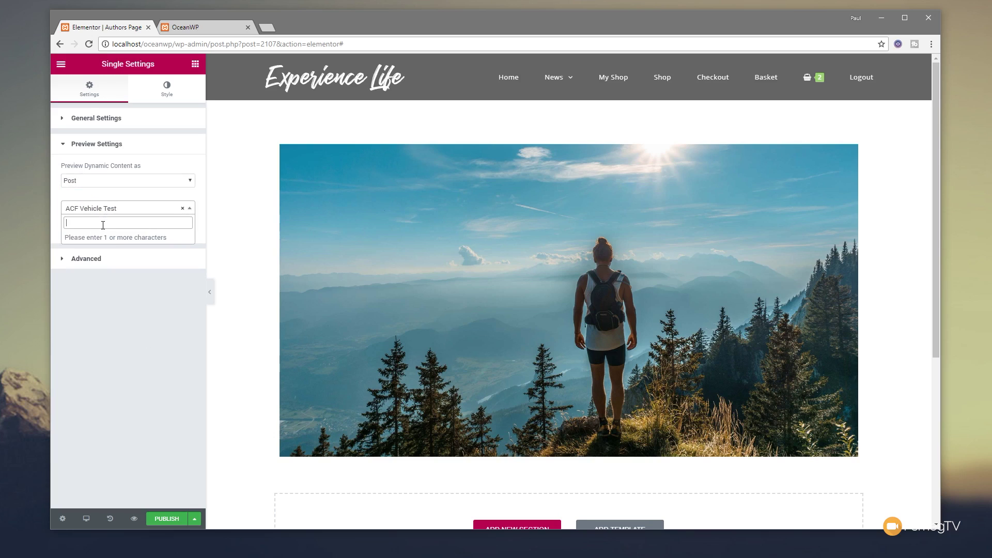
left_click(132, 333)
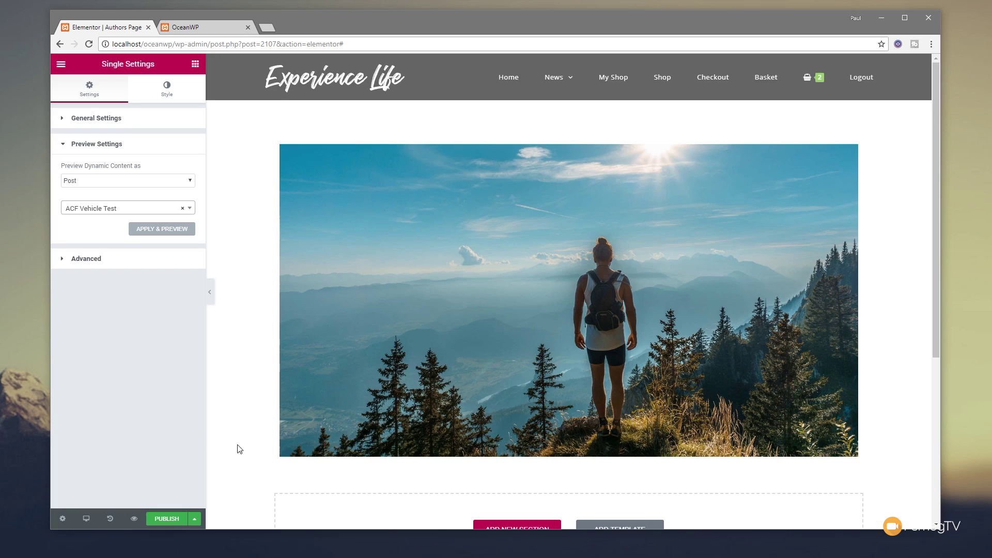
Add a section with a narrow and a wide column below the featured image and place a Post Content widget in the wide column.
scroll(645, 307, "down", 5)
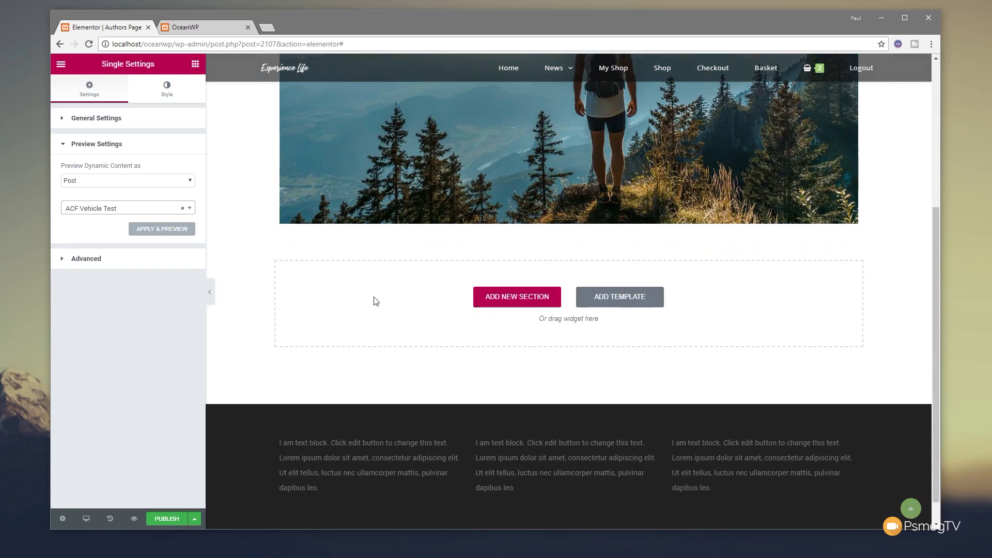
left_click(500, 291)
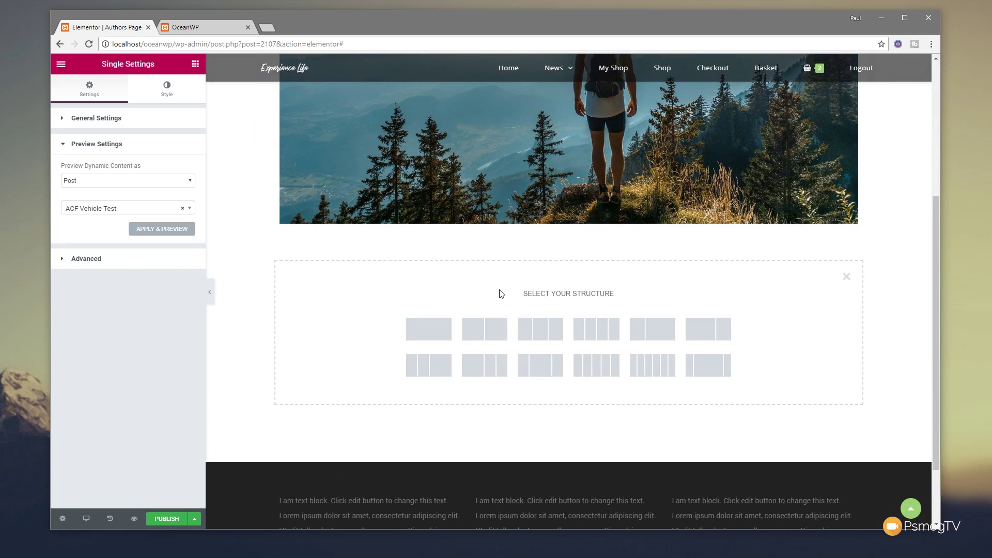
left_click(648, 329)
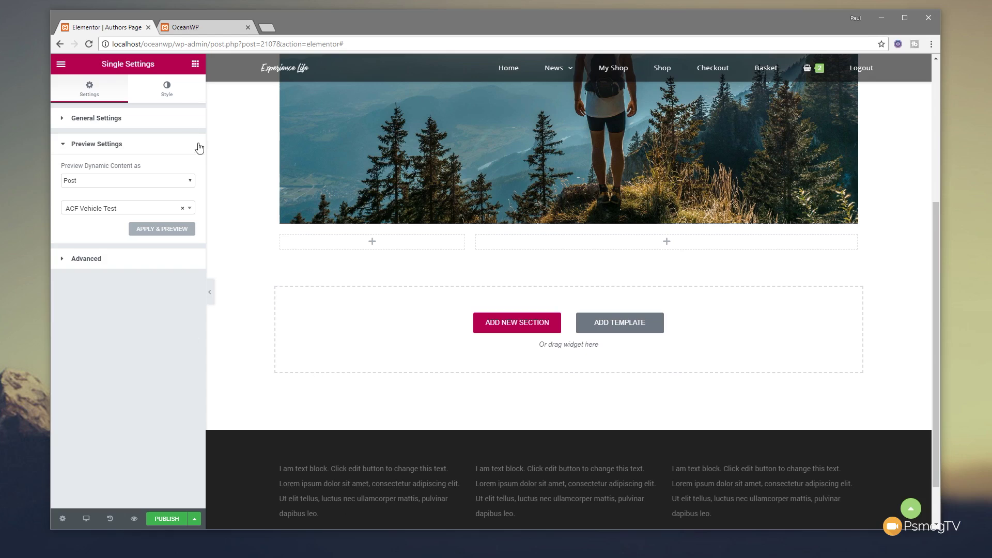
left_click(195, 63)
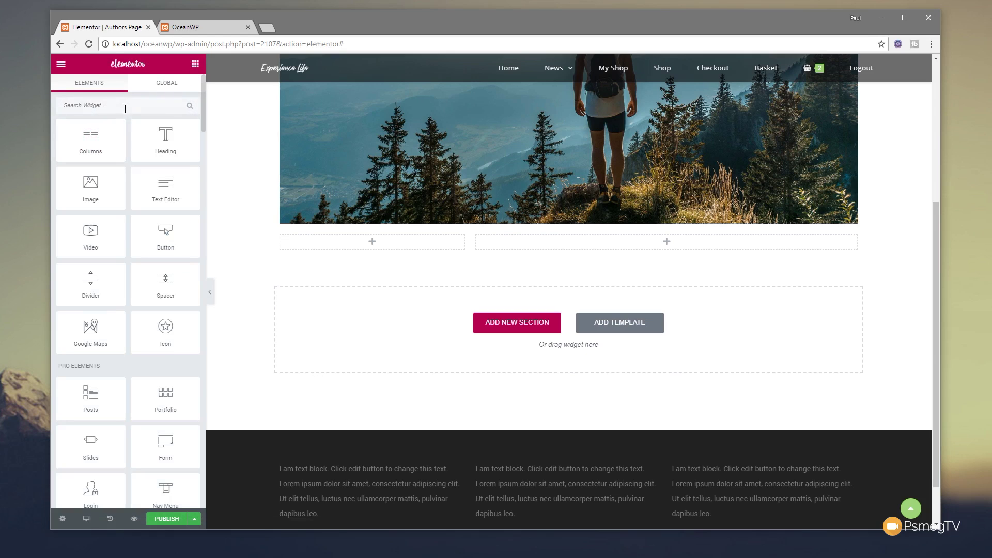
left_click(125, 108)
type("post")
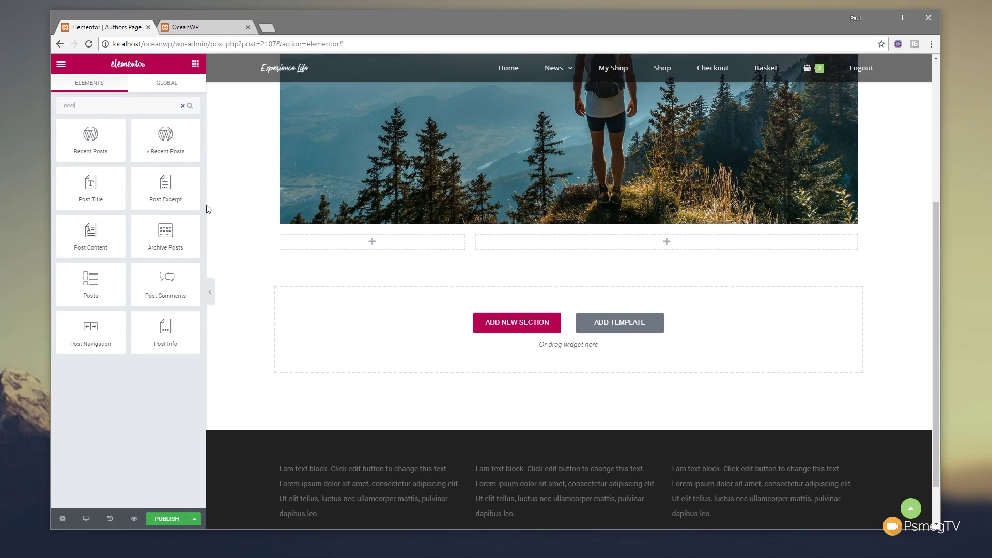
left_click_drag(90, 233, 527, 249)
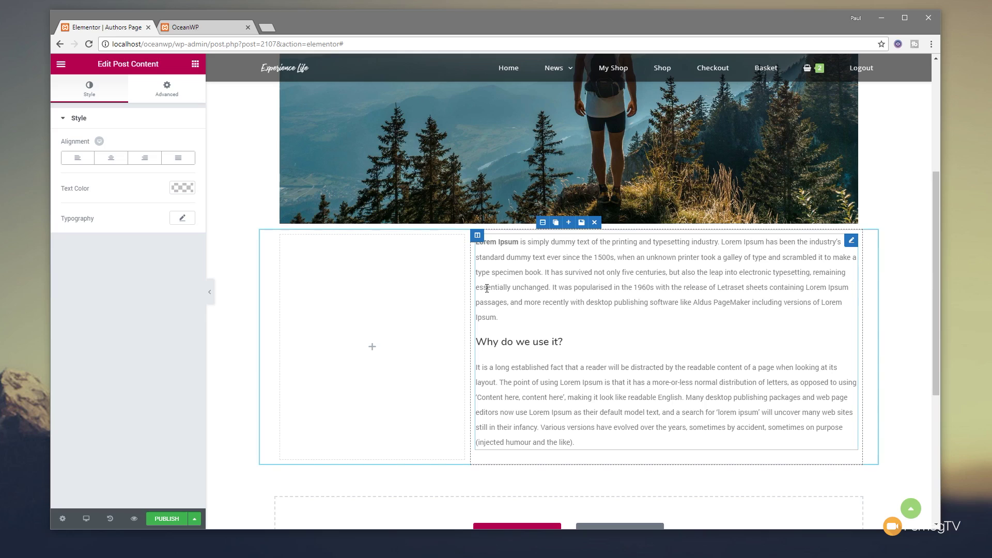
Place a Social Icons widget in the empty narrow column and align its icons left.
left_click(370, 263)
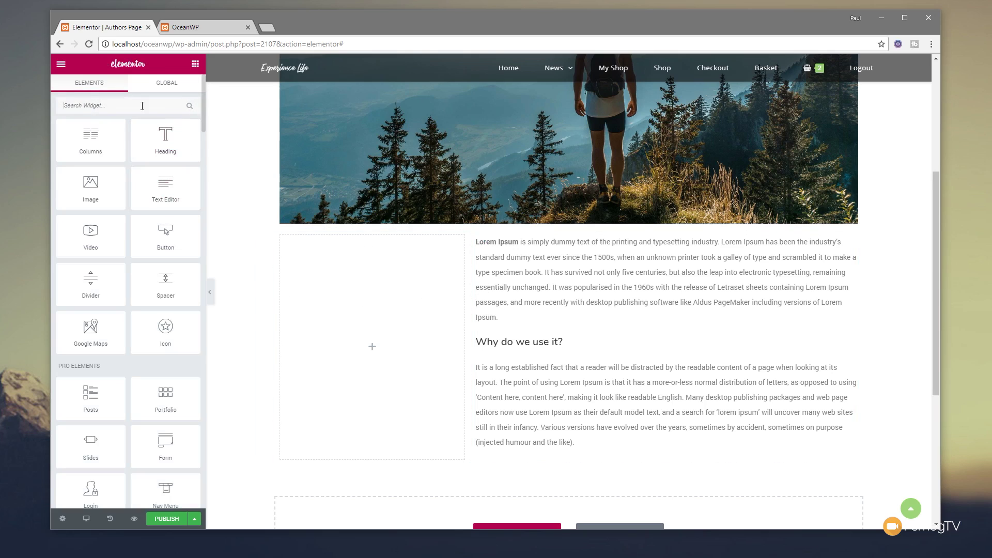
type("socia")
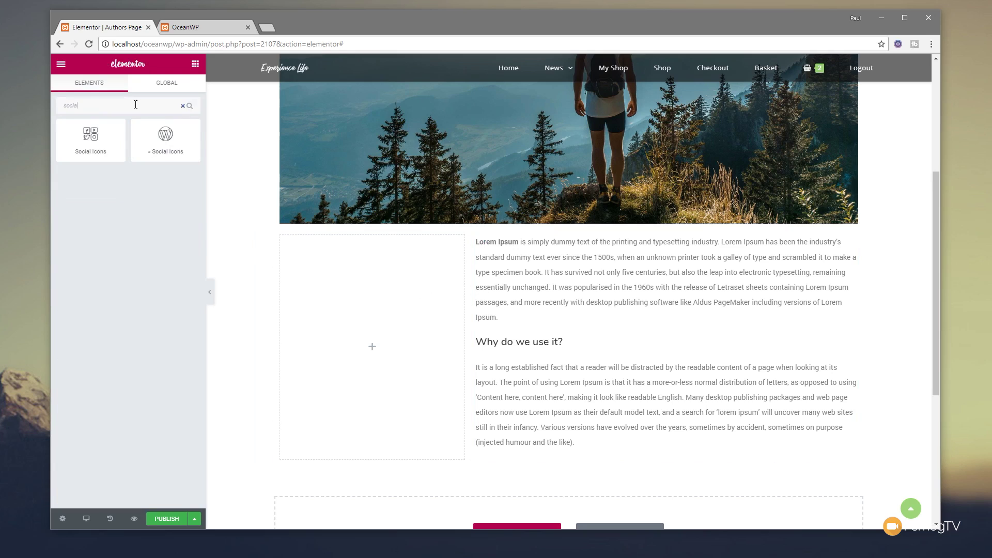
left_click_drag(90, 137, 329, 279)
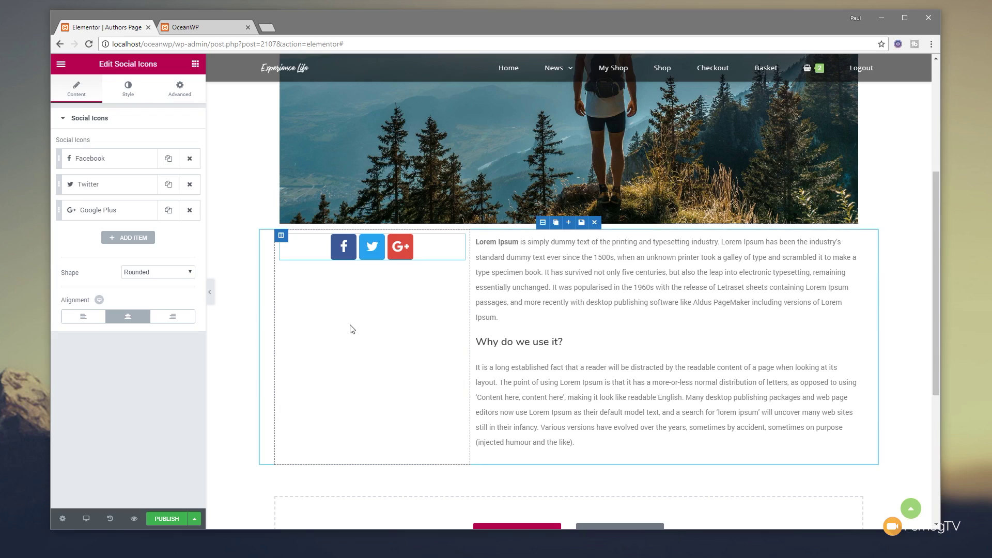
left_click(69, 324)
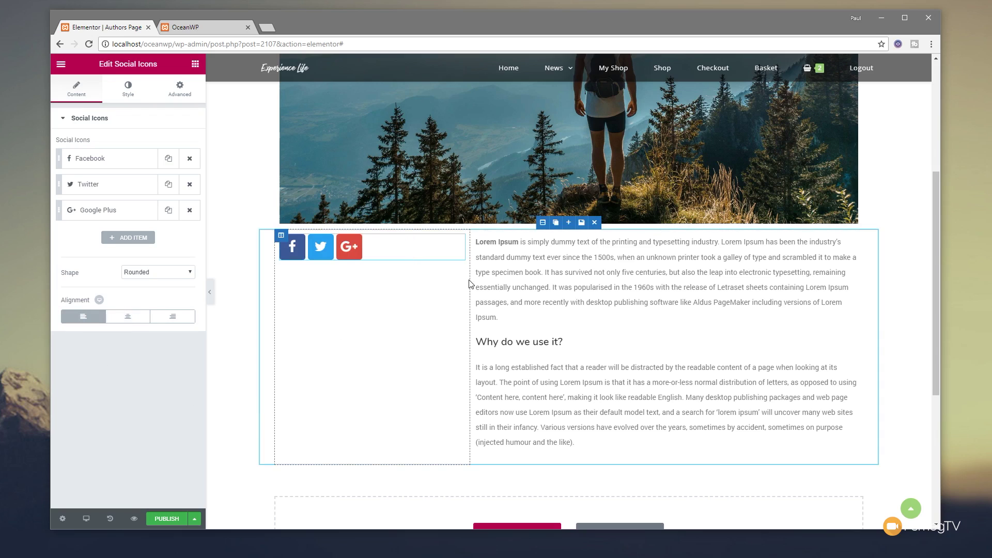
Narrow the social icons column so the post content column beside it becomes wider.
left_click_drag(468, 282, 413, 286)
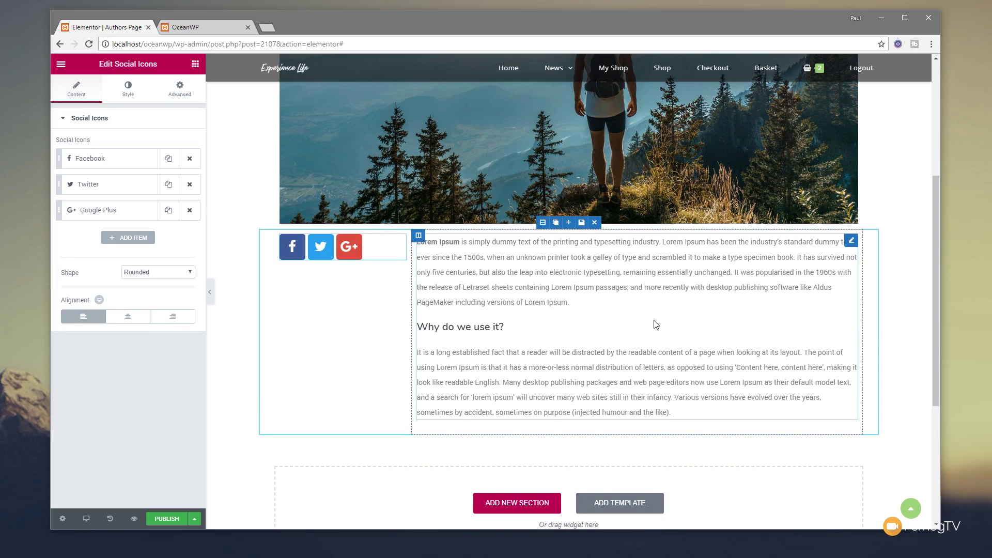
scroll(623, 383, "up", 2)
scroll(513, 377, "down", 2)
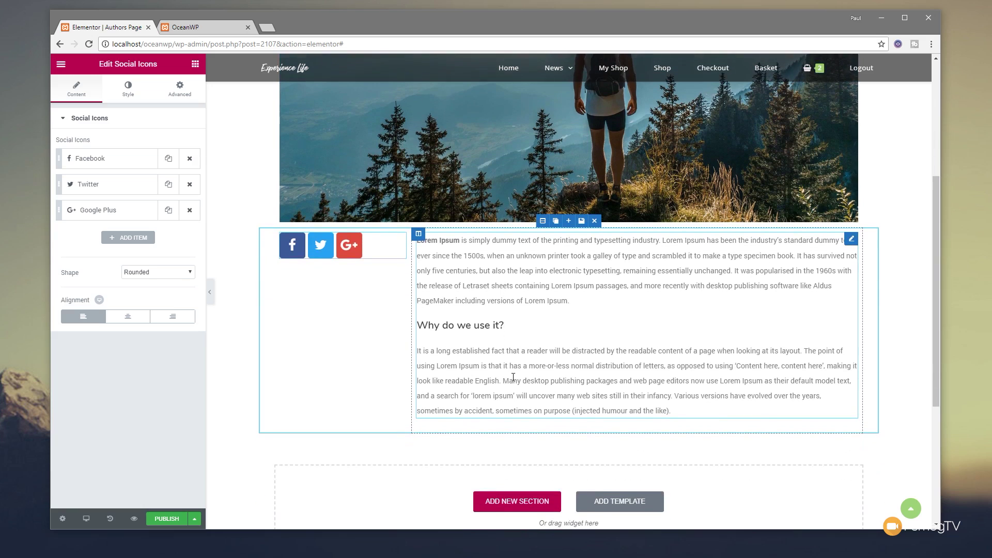
Start publishing the template and set its display condition to include posts In Category, with Authors as the category.
left_click(162, 518)
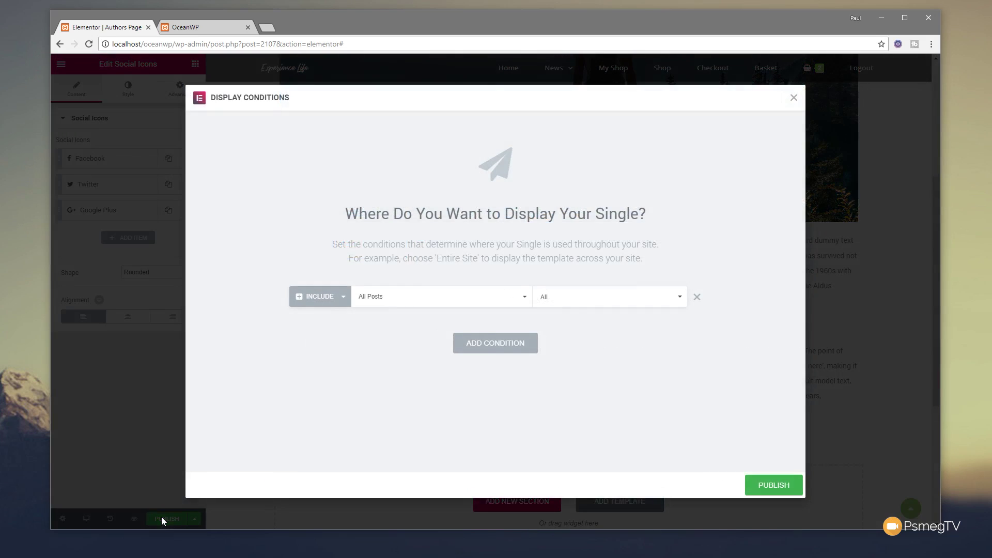
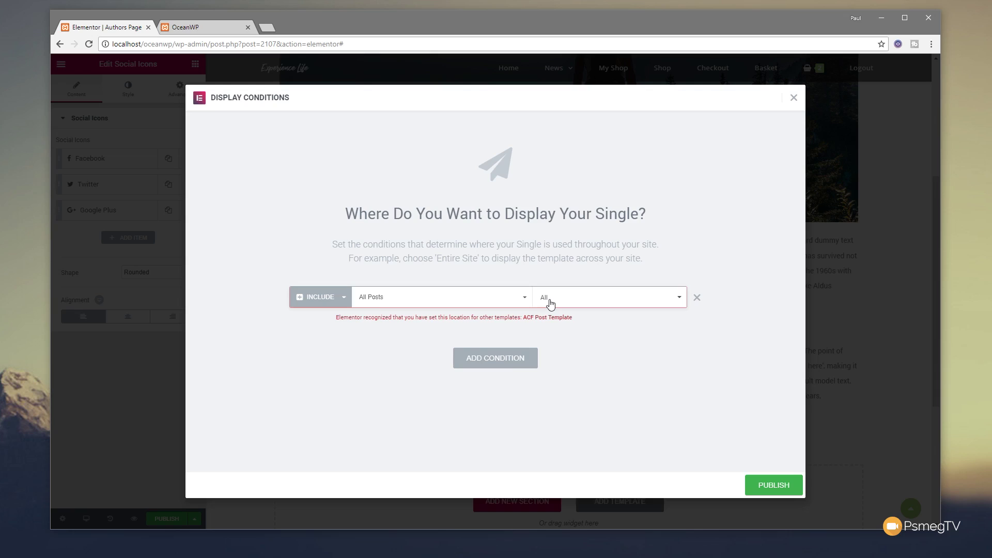
left_click(681, 301)
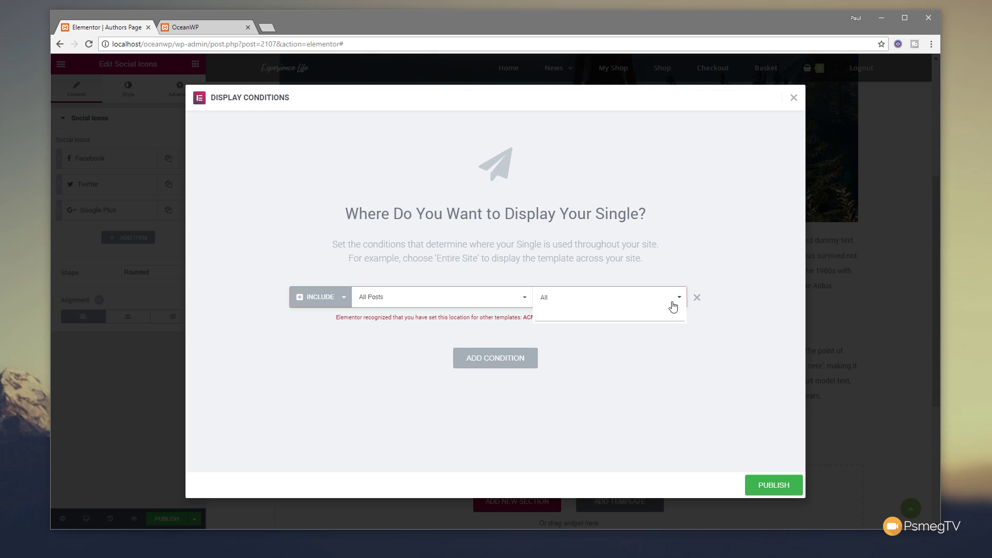
left_click(526, 300)
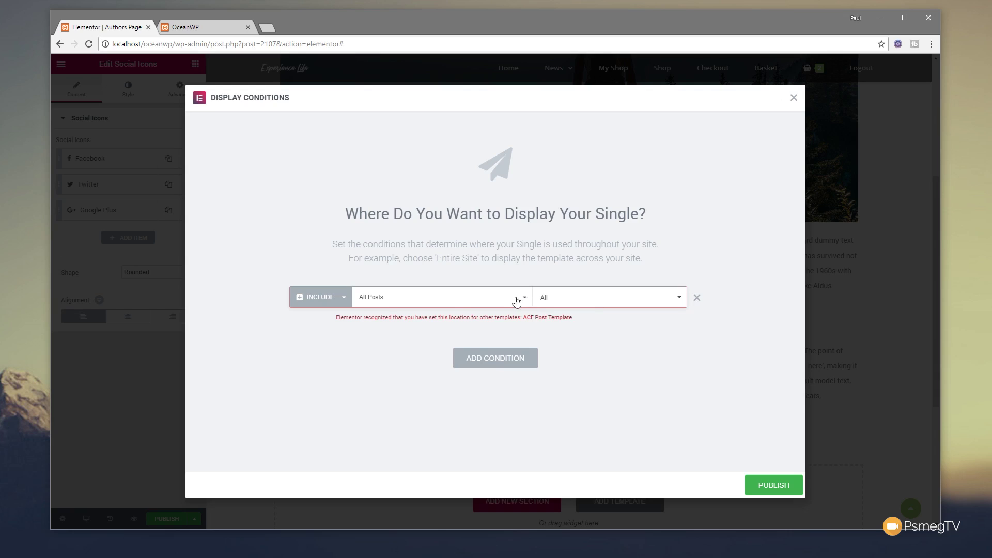
left_click(366, 302)
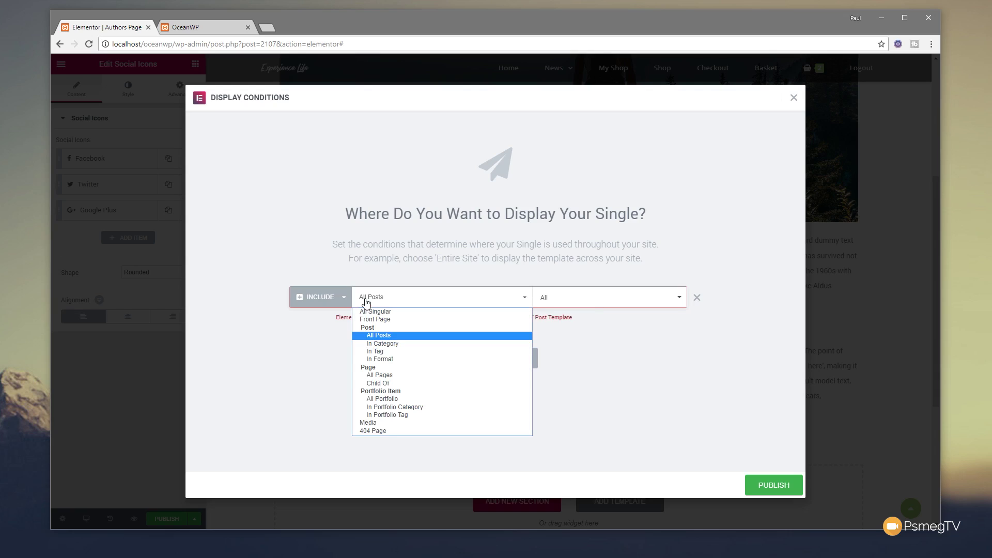
left_click(398, 344)
left_click(678, 299)
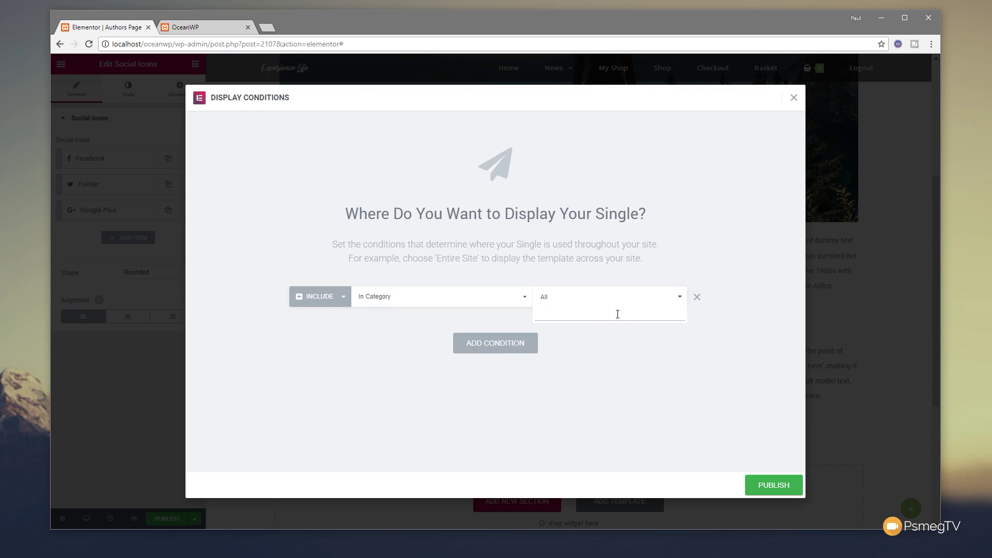
type("aut")
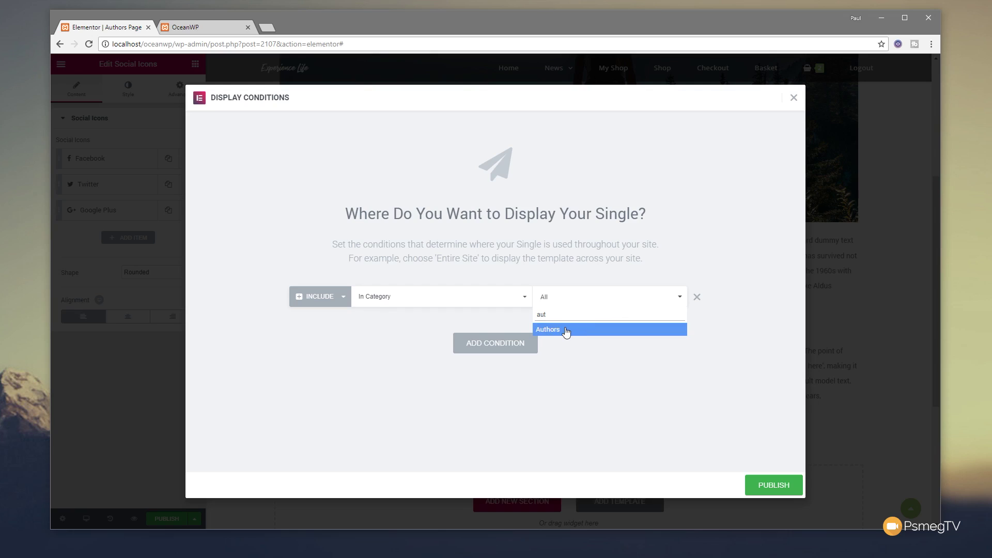
left_click(567, 331)
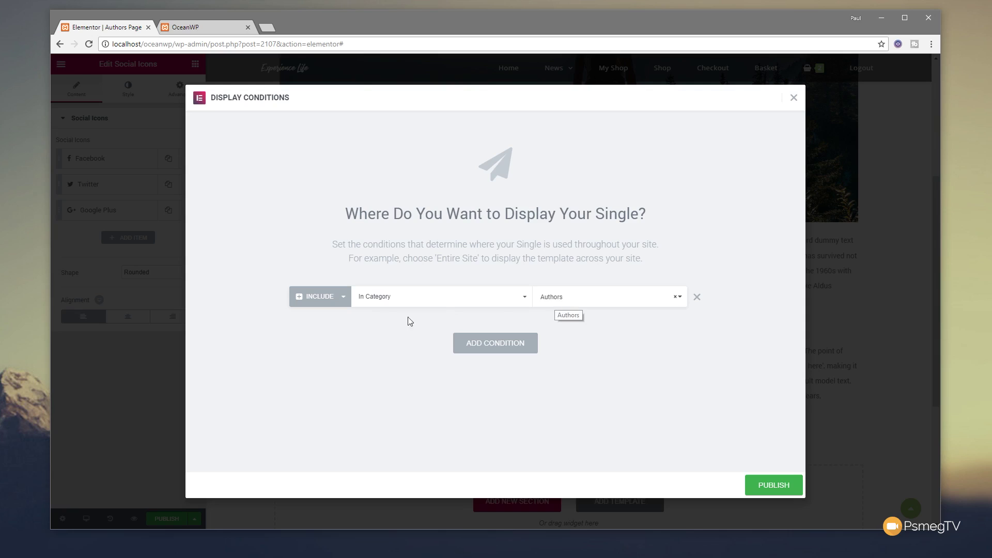
Check the condition's include options and publish the single template with the Authors condition.
left_click(326, 296)
left_click(248, 331)
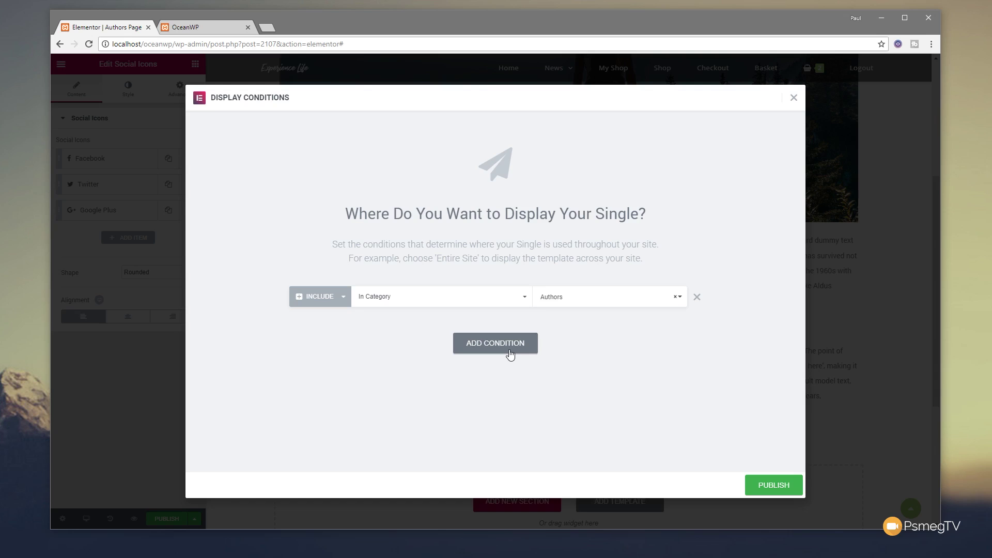
left_click(789, 488)
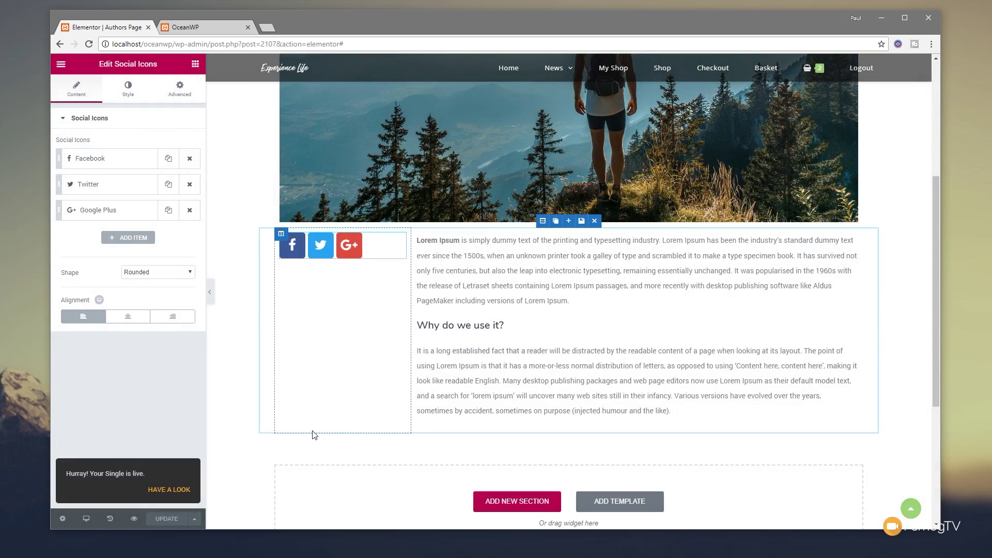
Exit the template editor to the dashboard and start a new post with the author's full name as its title.
left_click(61, 66)
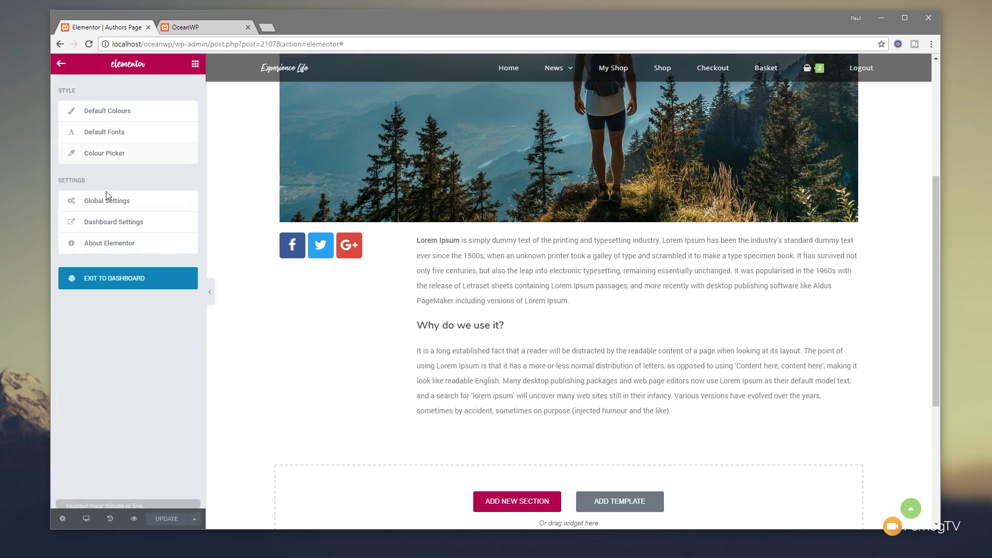
left_click(114, 278)
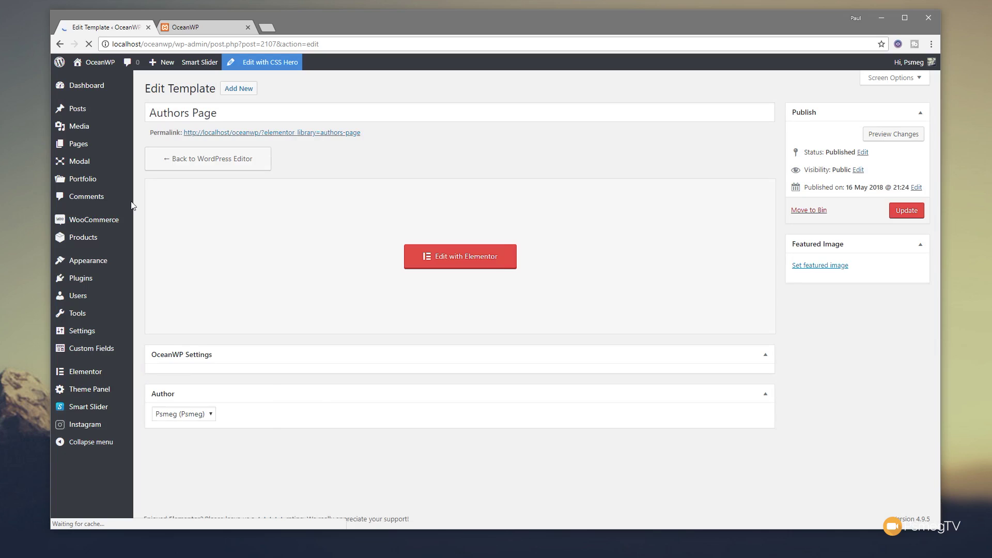
mouse_move(91, 112)
left_click(150, 124)
left_click(251, 118)
type("Billy Bob")
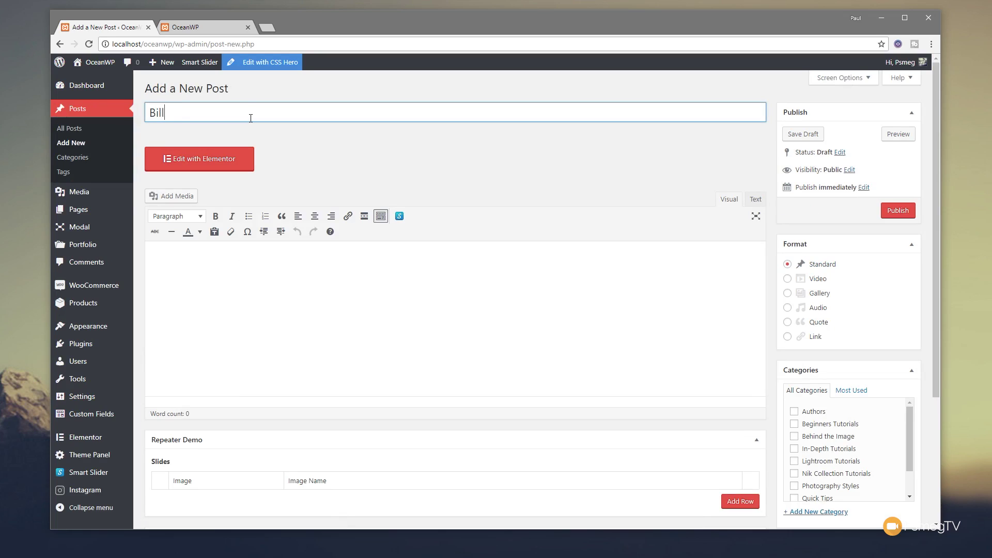
left_click(691, 134)
Fill the post body with several paragraphs of Lorem ipsum text and assign the post to the Authors category.
scroll(464, 238, "down", 2)
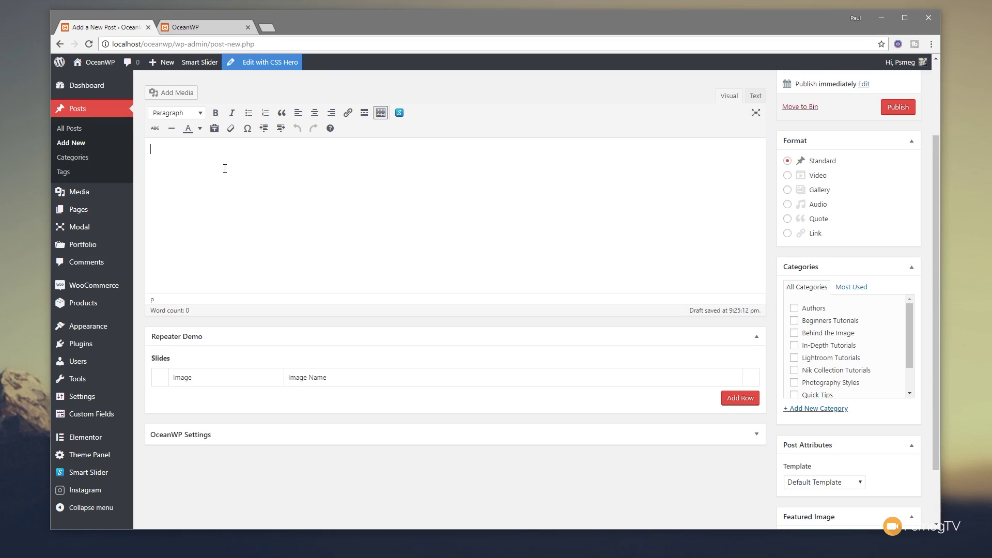
type("Lorem ipsum dolor sit amet, consectetur adipiscing elit. Nunc eu pellentesque libero, ut ullamcorper neque. Vivamus a elementum mauris, in tincidunt lorem. Ut sagittis eros ut erat gravida egestas. Proin malesuada tellus et justo lacinia elementum. Aenean rutrum molestie elit non vehicula. Vestibulum felis urna, dignissim id ultricies eu, maximus at nunc. Nunc molestie imperdiet urna congue pharetra. Mauris scelerisque accumsan turpis efficitur rhoncus. Etiam ipsum felis, malesuada at felis at, interdum malesuada magna.  Aenean convallis nunc ante, id feugiat augue lacinia et. Donec eu dignissim augue, quis hendrerit metus. Pellentesque at tellus et nisl semper hendrerit. Lorem ipsum dolor sit amet, consectetur adipiscing elit. Suspendisse tempus pharetra dolor id dignissim. Phasellus fringilla turpis vitae fermentum hendrerit. Aliquam rhoncus ligula leo, quis sodales massa luctus in. Vestibulum aliquet eu ante eu tincidunt. Phasellus et arcu orci. Sed feugiat, metus sit amet iaculis lobortis, elit lectus blandit mi, et egestas mi nulla et quam.  Suspendisse a imperdiet nibh. Duis sapien nunc, egestas nec nulla eget, fringilla ornare elit. Praesent vitae ipsum in diam viverra porta a condimentum augue. Vivamus a tortor et purus sodales aliquet. Duis risus orci, malesuada eget urna ut, facilisis porttitor sem. Donec vitae tellus vel purus pharetra mollis id id arcu. Integer a tincidunt mi. Etiam fermentum cursus rutrum. Aliquam id urna in leo iaculis efficitur.")
scroll(605, 247, "down", 1)
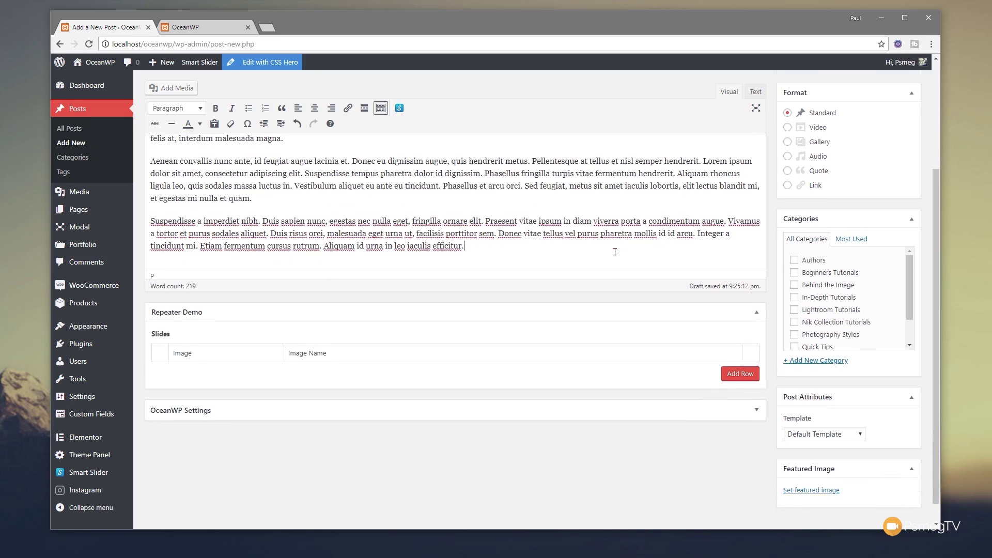
left_click(817, 258)
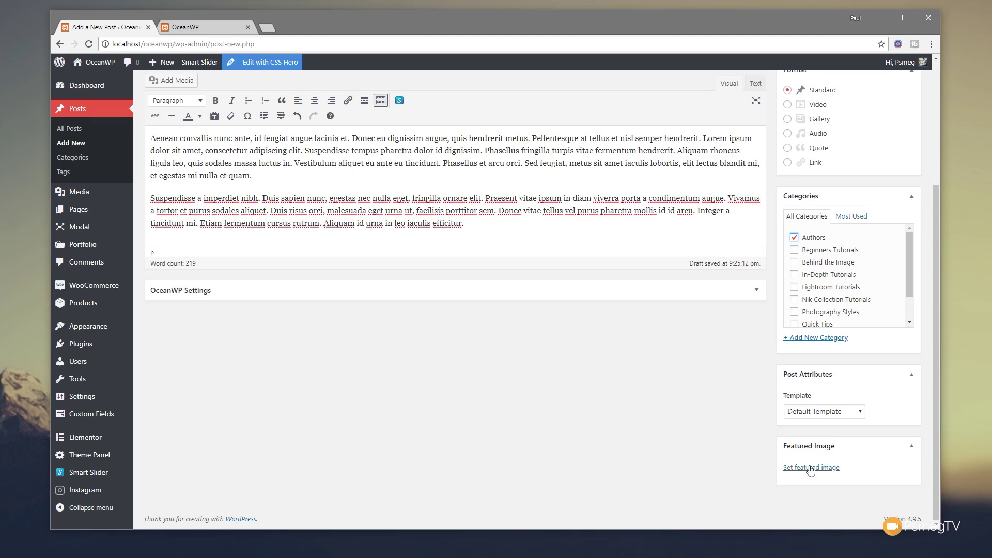
Set dark-n-moody-ll-1.jpg from the media library as the post's featured image and publish the post.
left_click(813, 471)
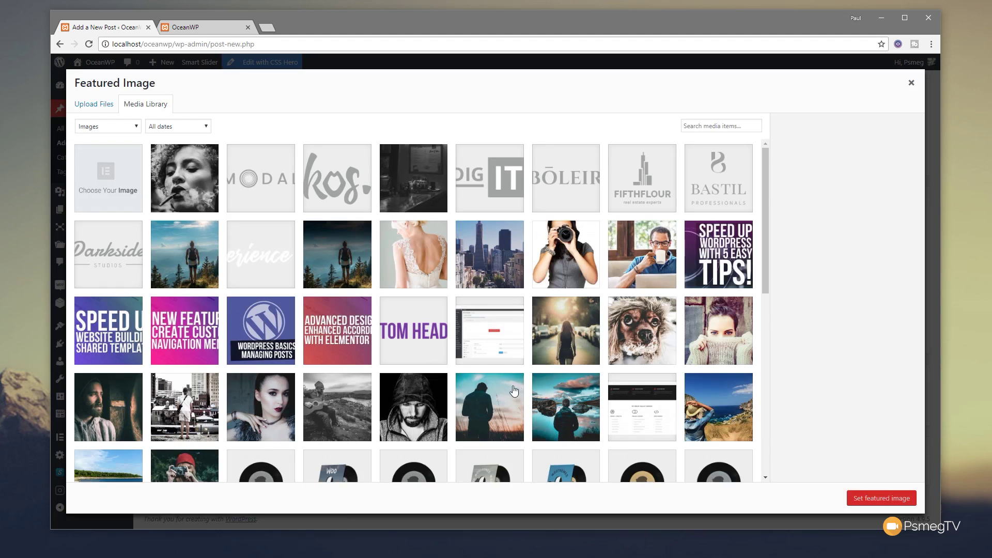
scroll(629, 333, "down", 2)
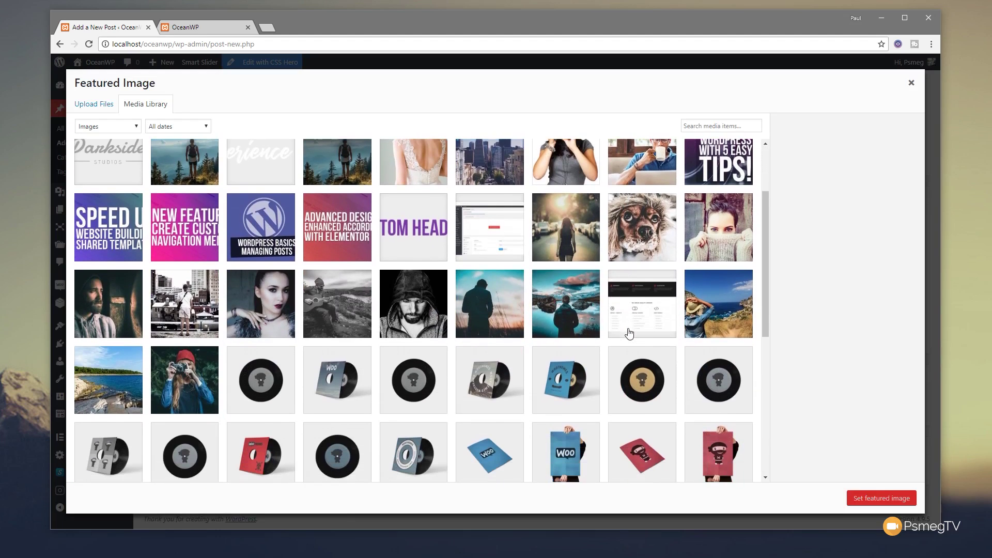
left_click(116, 308)
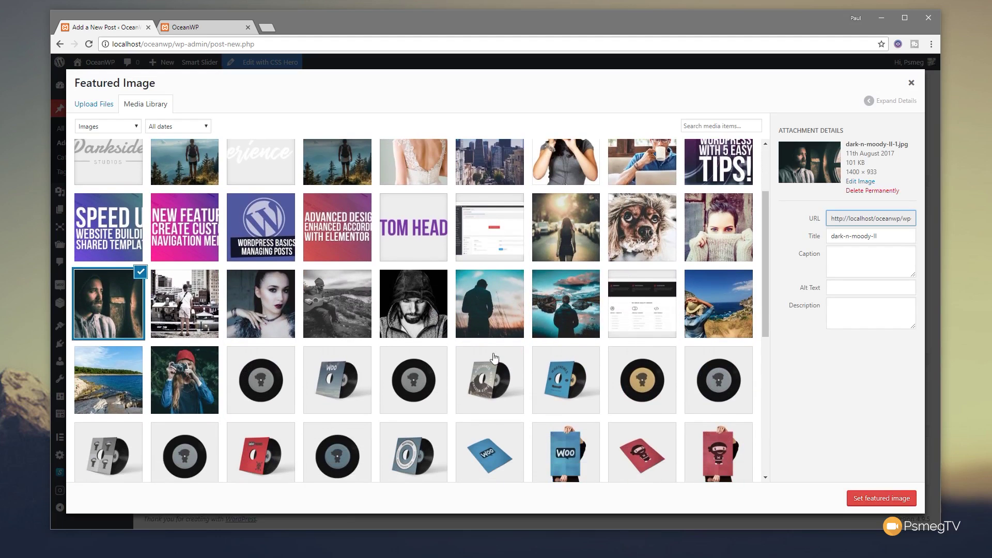
left_click(880, 497)
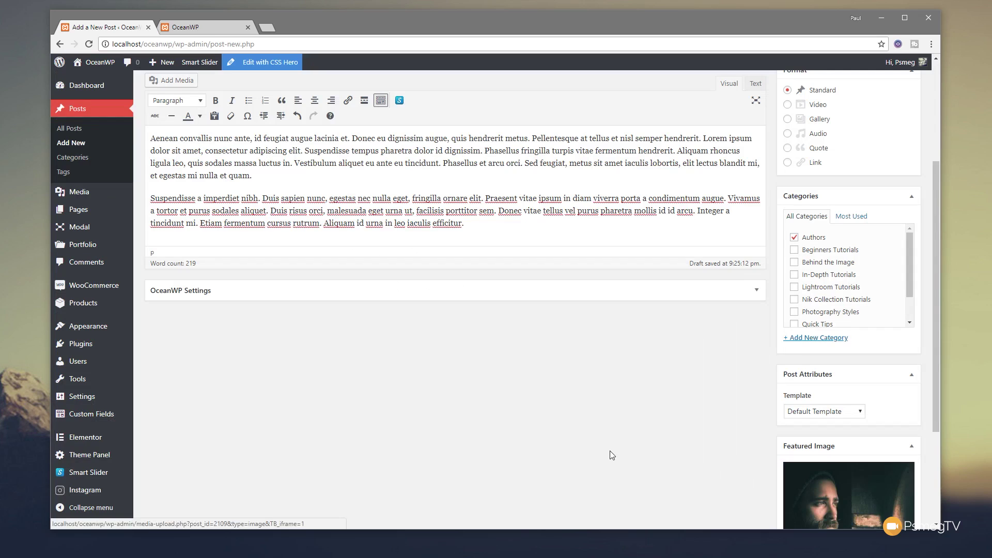
scroll(648, 437, "up", 2)
scroll(647, 435, "up", 2)
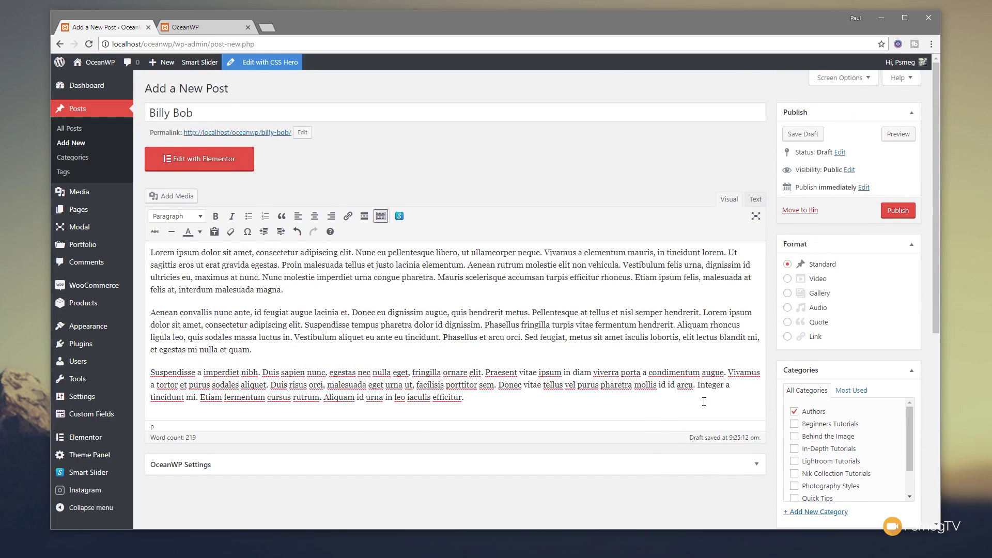
left_click(899, 212)
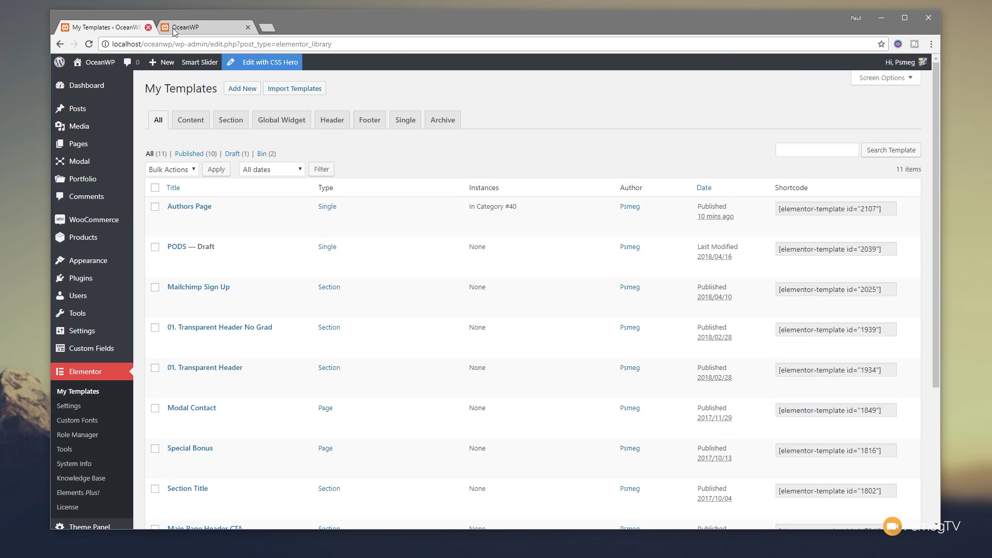
View the site's Authors category page and open the new author post to review its template layout.
left_click(198, 29)
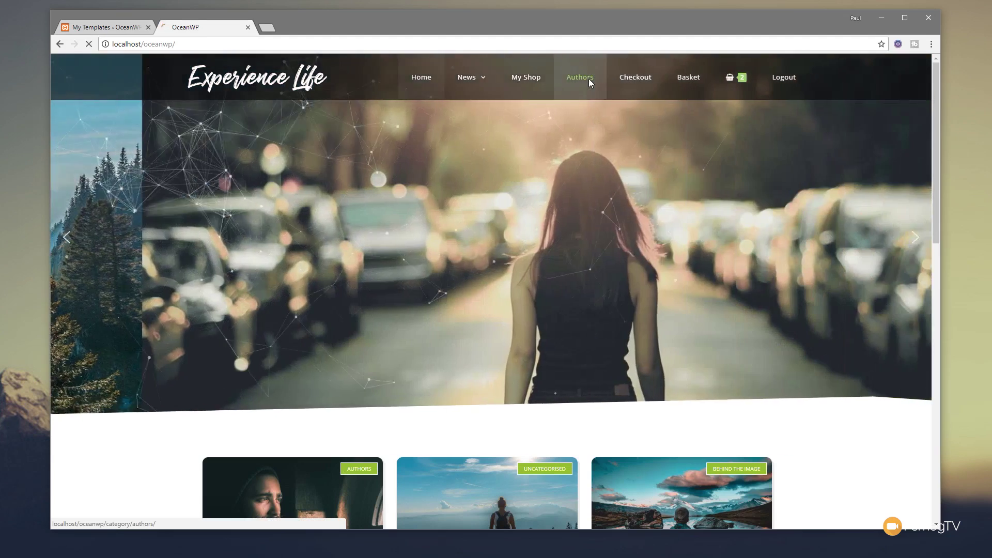
left_click(588, 80)
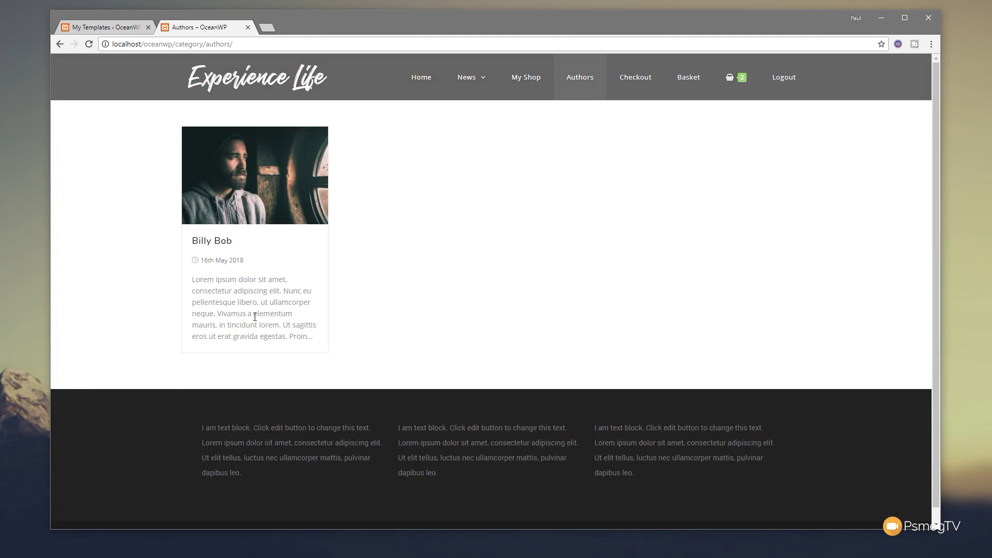
left_click(263, 216)
scroll(166, 391, "down", 8)
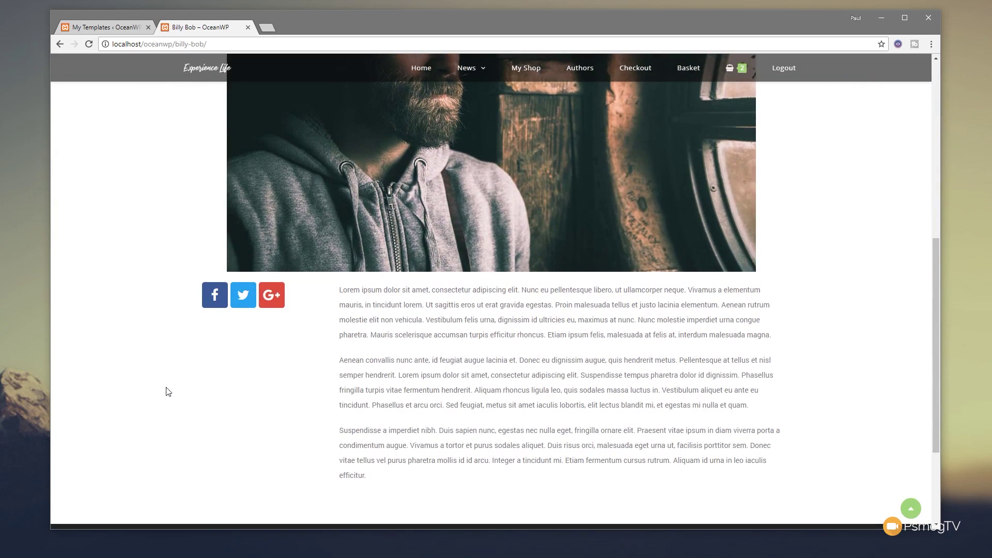
scroll(166, 392, "up", 8)
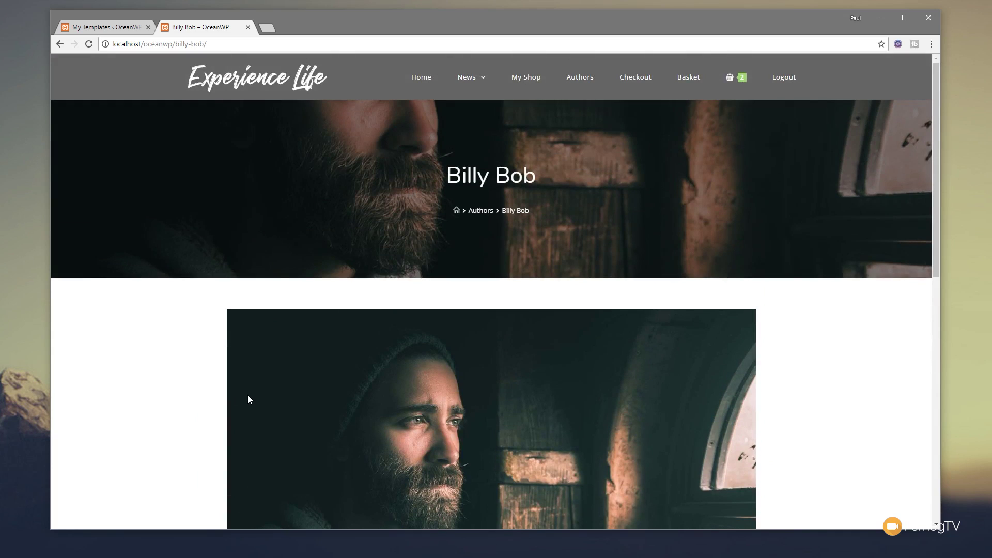
Review the default Authors category listing and compare it with the post cards on the site's home page.
left_click(100, 31)
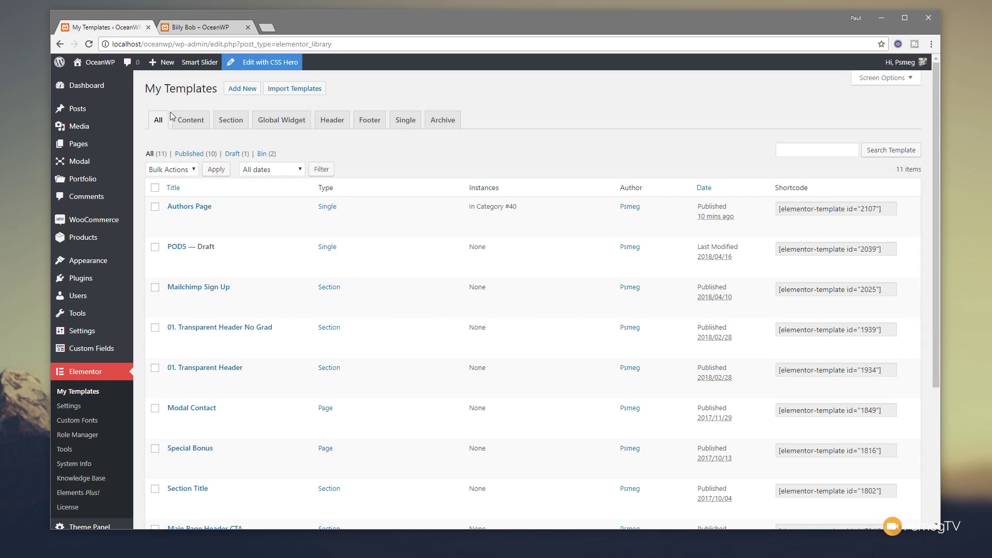
left_click(200, 28)
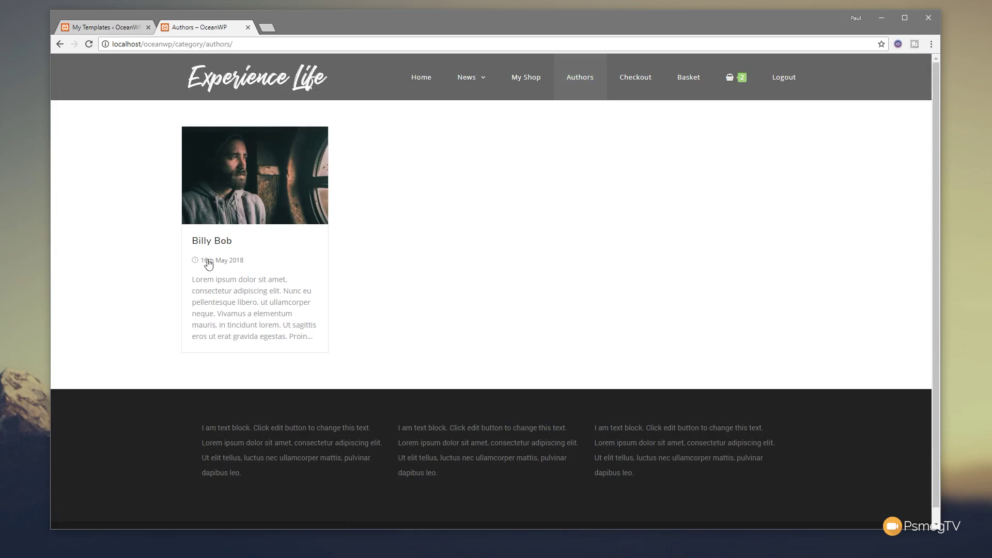
left_click(422, 82)
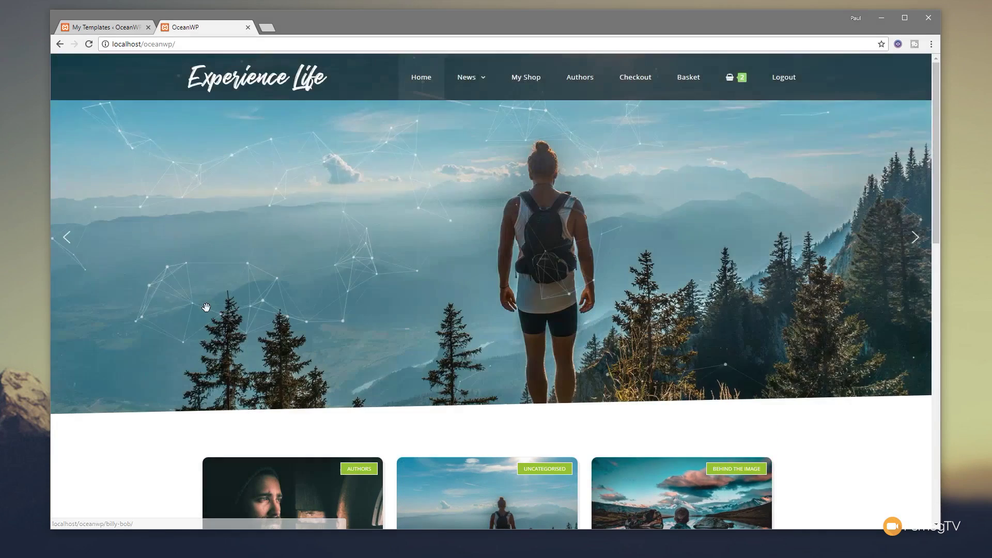
scroll(161, 338, "down", 4)
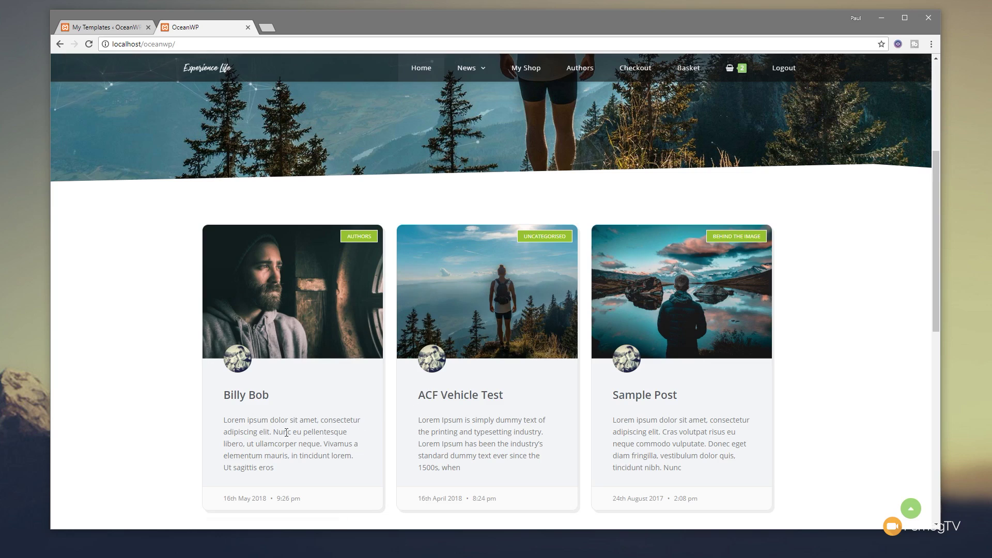
scroll(269, 428, "down", 2)
scroll(269, 428, "up", 1)
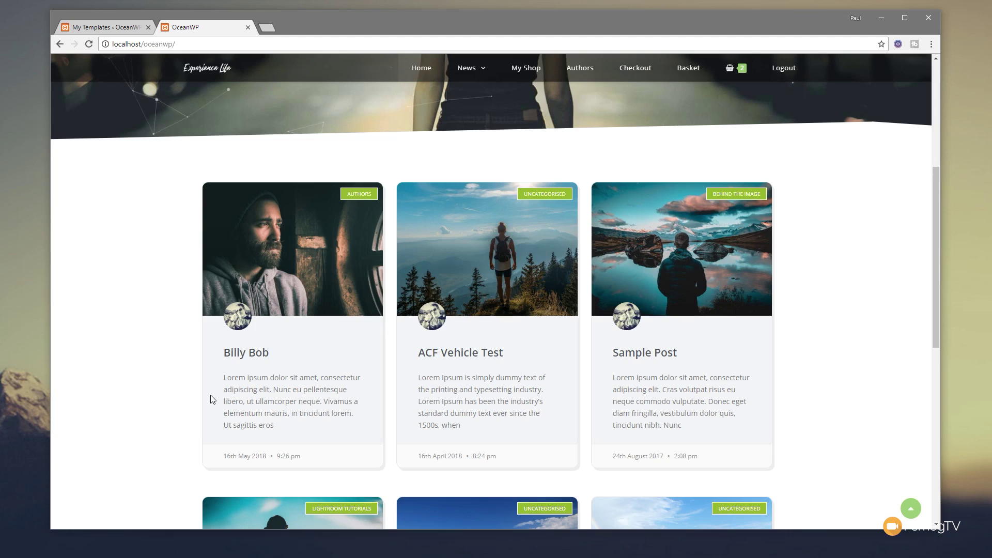
Return to the Elementor templates list and create a new Archive template named "Authors Archive".
left_click(115, 30)
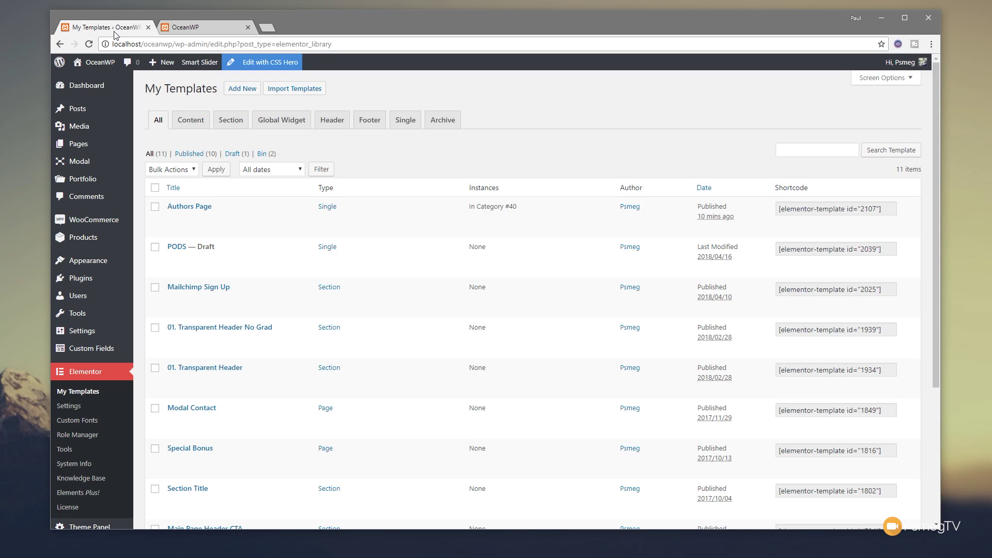
left_click(245, 95)
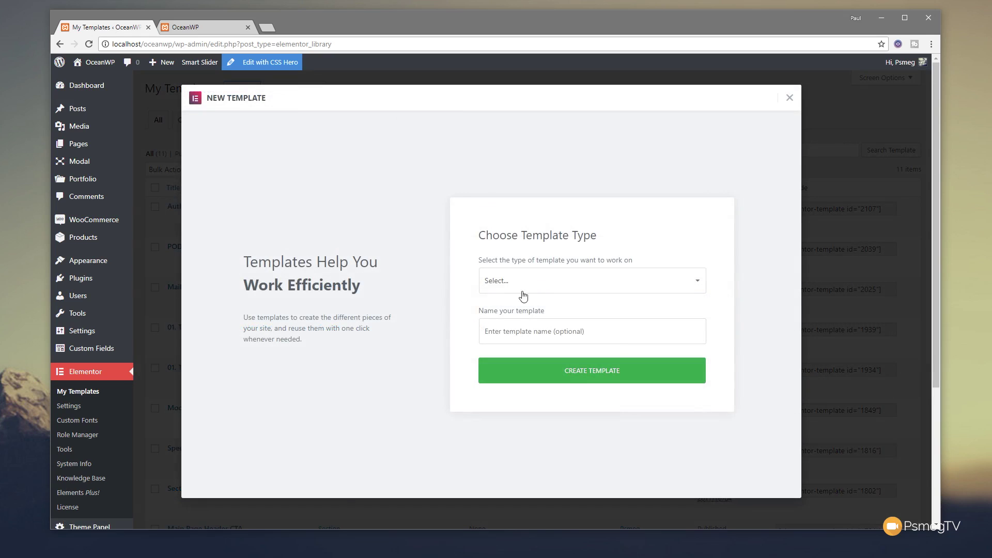
left_click(541, 287)
left_click(520, 362)
left_click(512, 334)
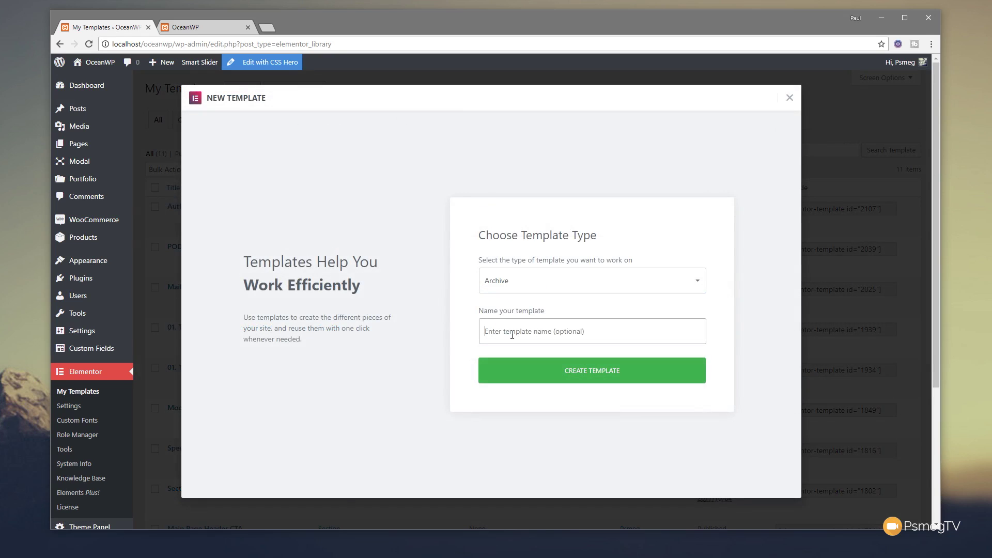
type("Authors")
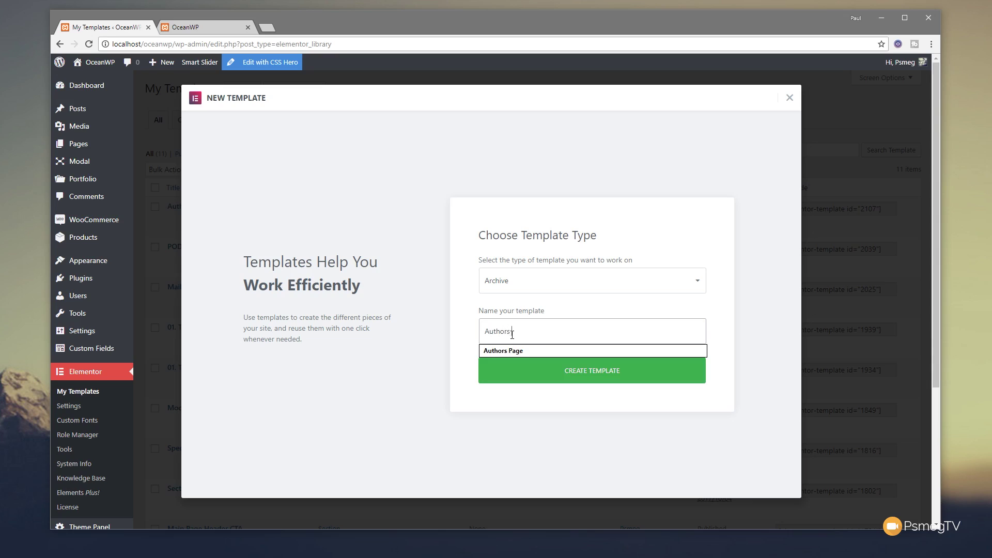
type(" Archive")
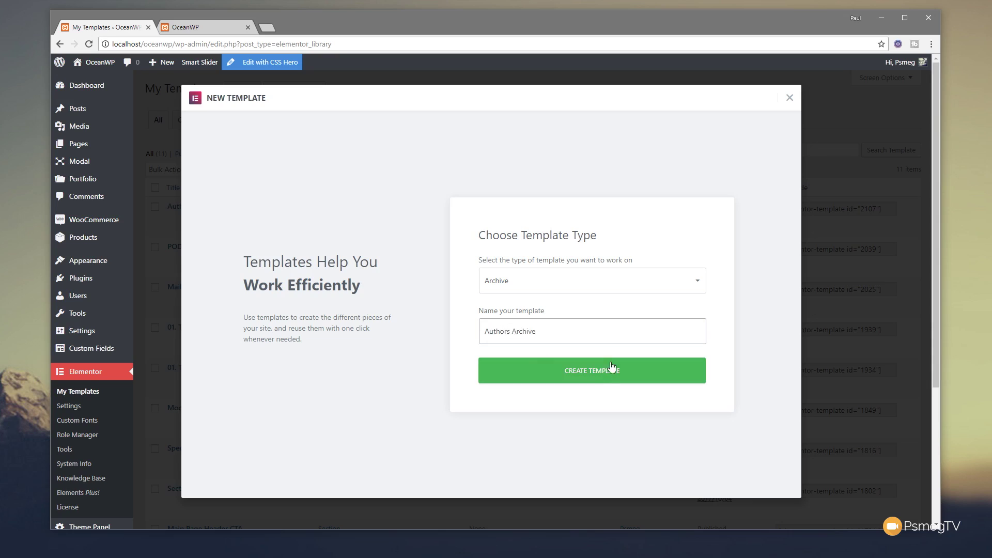
left_click(587, 379)
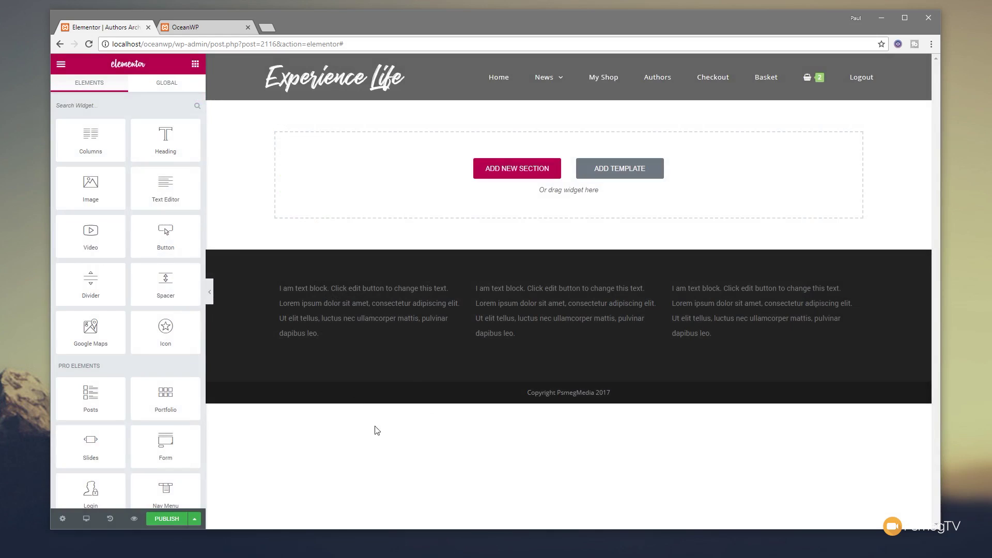
Add a Posts widget to the empty archive template and set its skin to Cards.
left_click(524, 169)
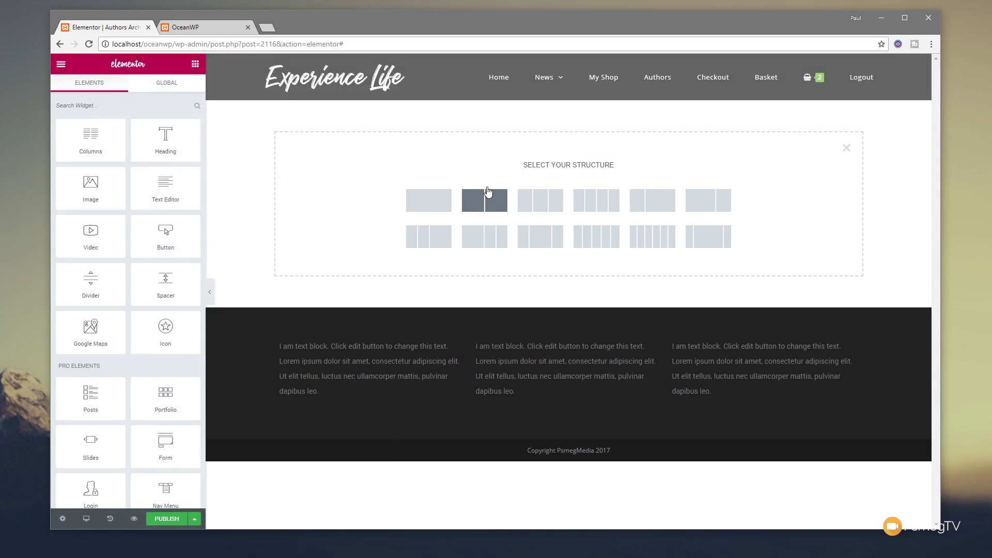
scroll(139, 320, "down", 2)
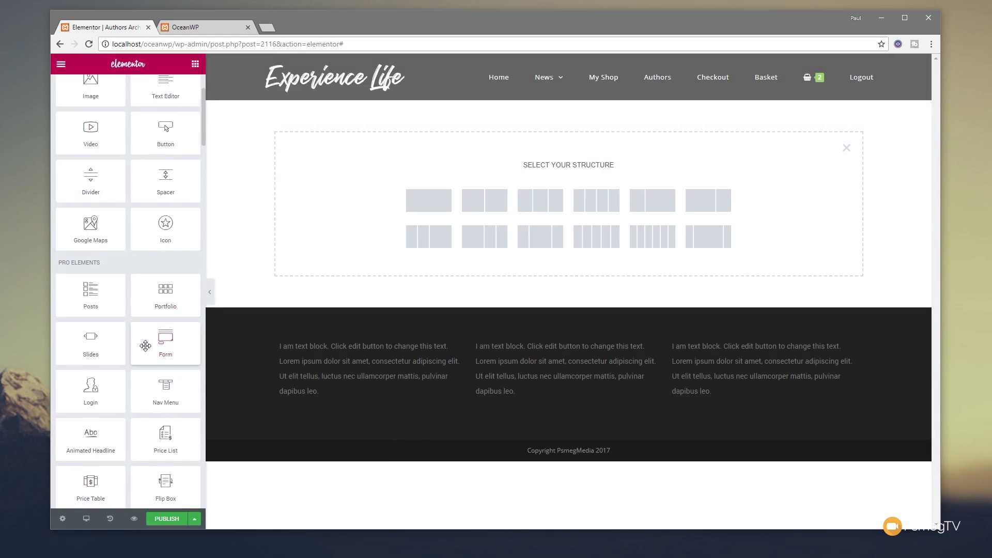
left_click_drag(103, 302, 445, 231)
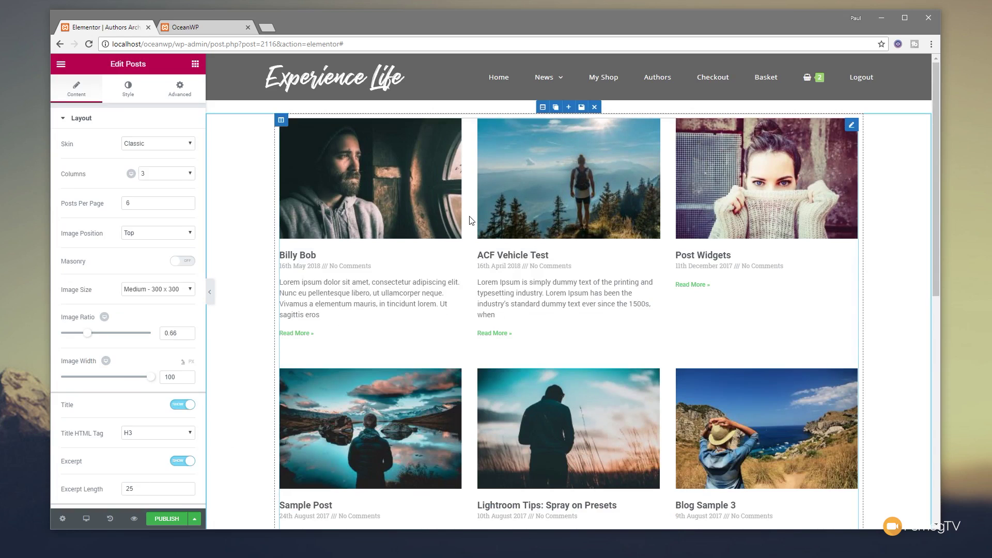
left_click(190, 145)
left_click(157, 162)
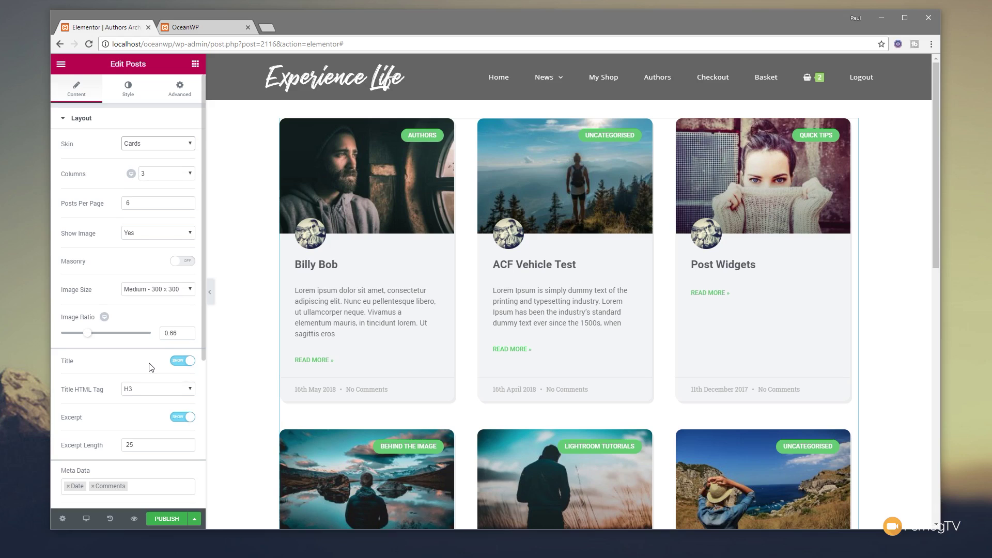
Restrict the Posts widget's query to the Authors category.
scroll(152, 366, "down", 5)
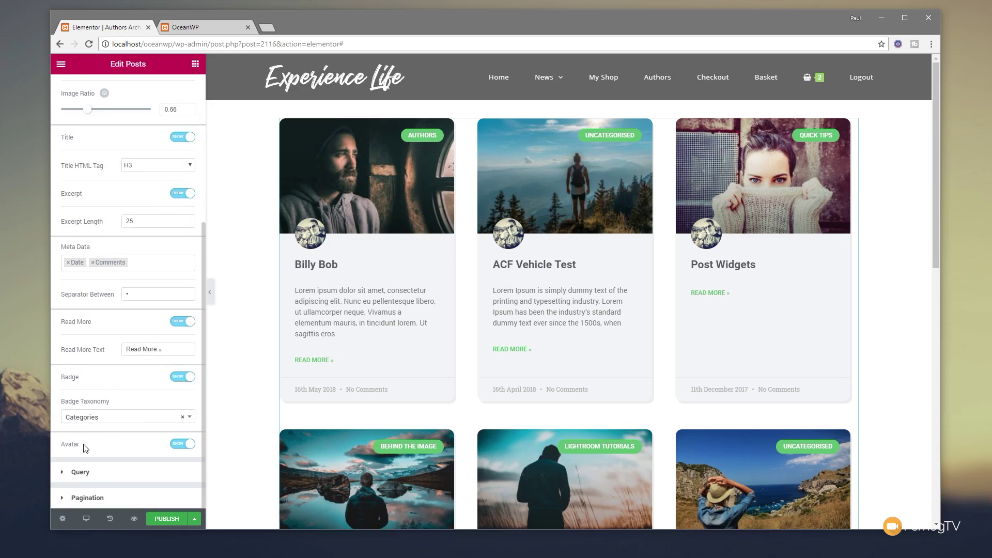
left_click(82, 472)
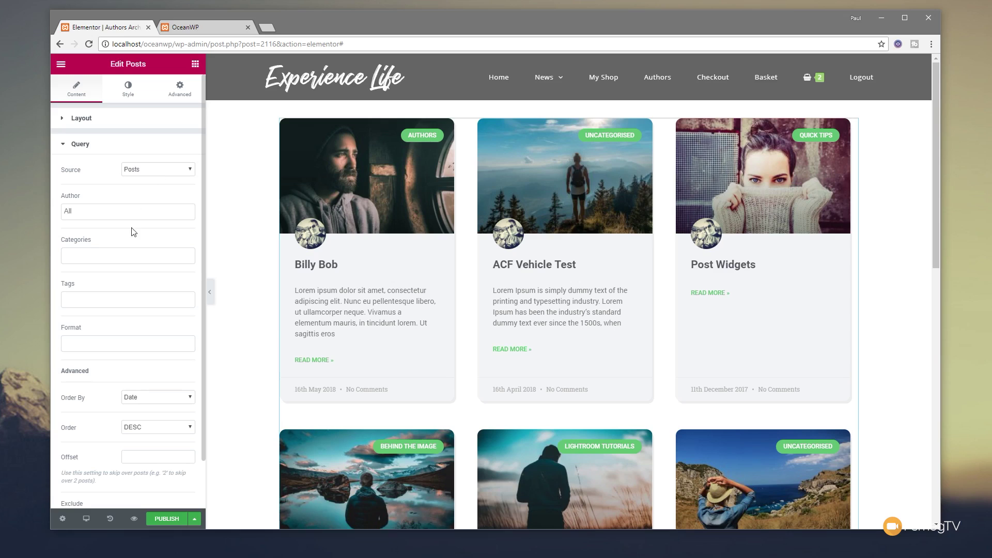
left_click(100, 253)
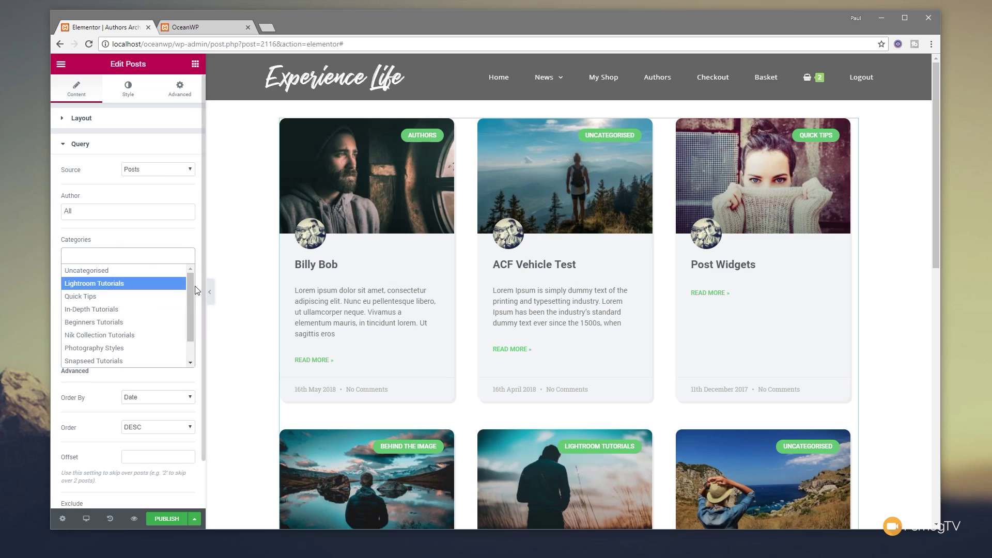
left_click_drag(192, 294, 191, 317)
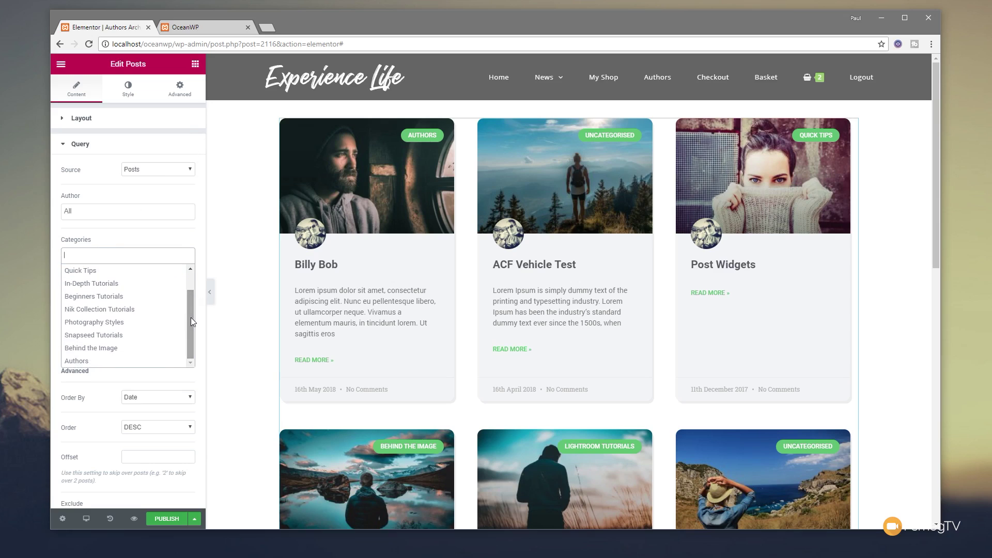
left_click(99, 361)
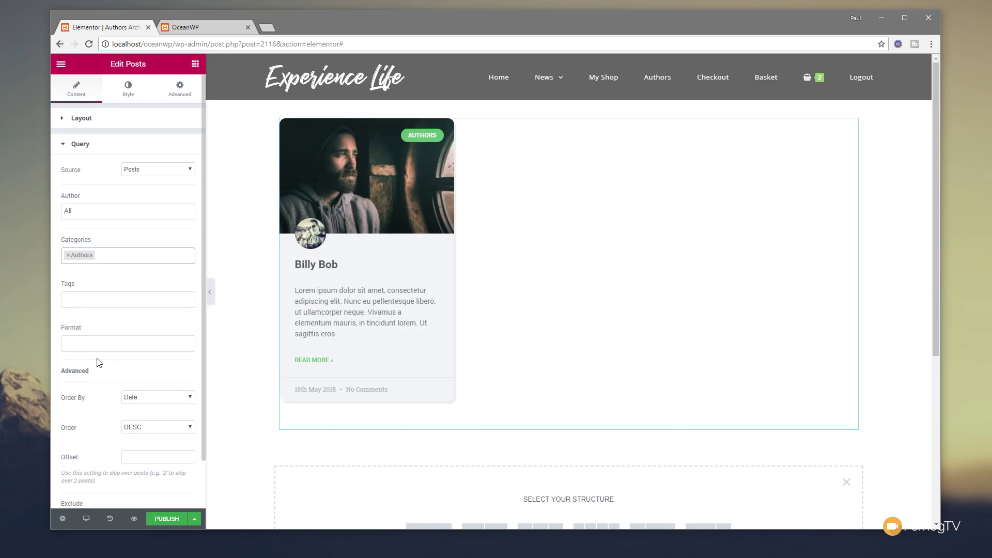
Publish the archive template with a display condition that includes only the Authors category.
left_click(164, 518)
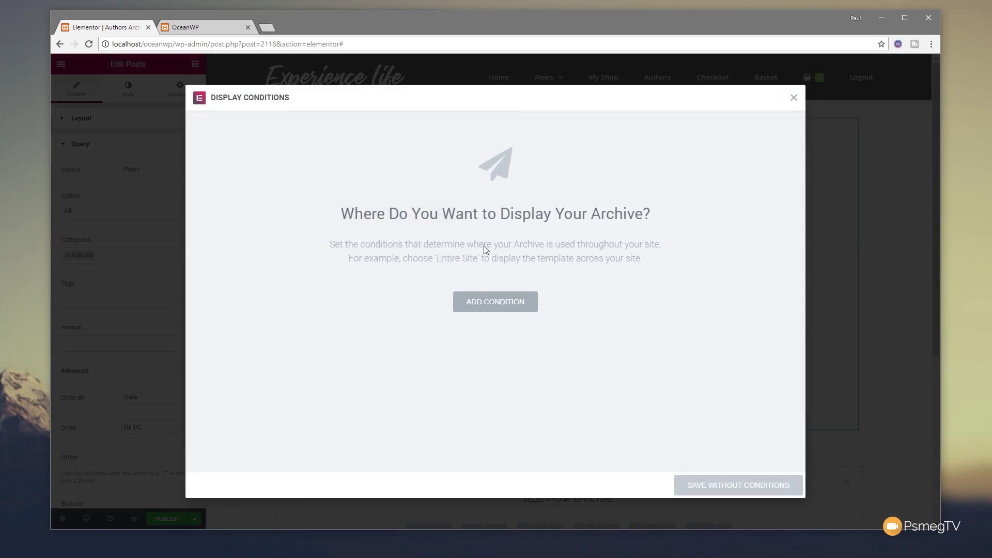
left_click(482, 303)
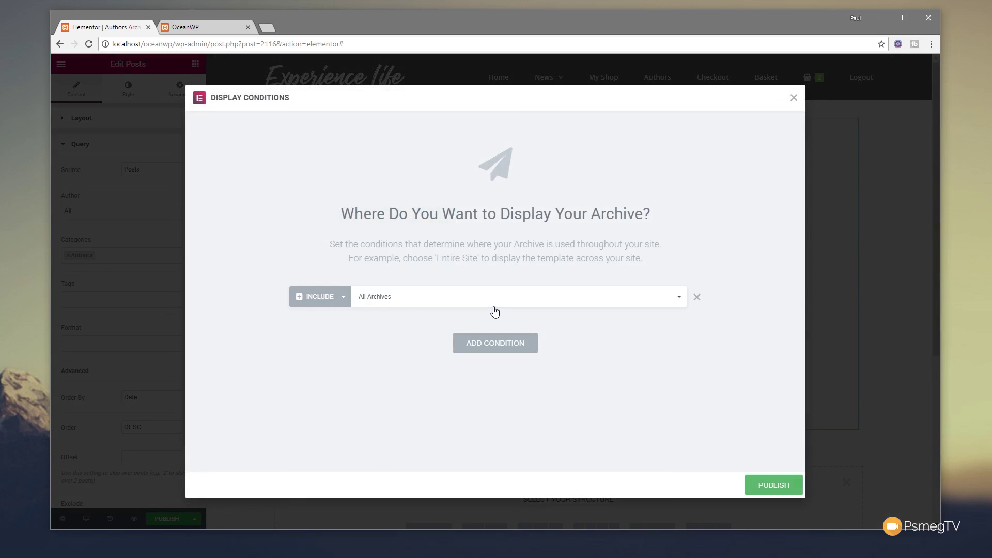
left_click(381, 301)
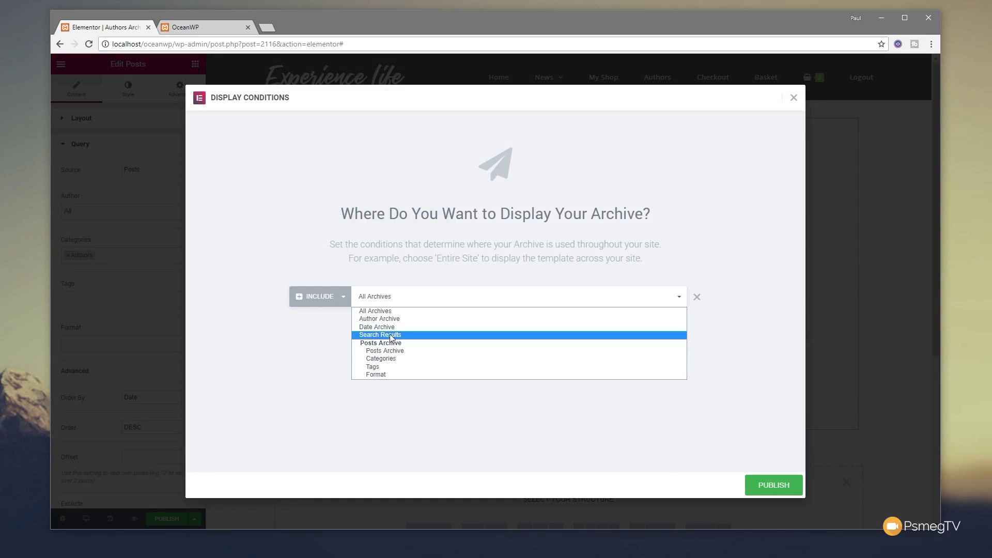
left_click(392, 359)
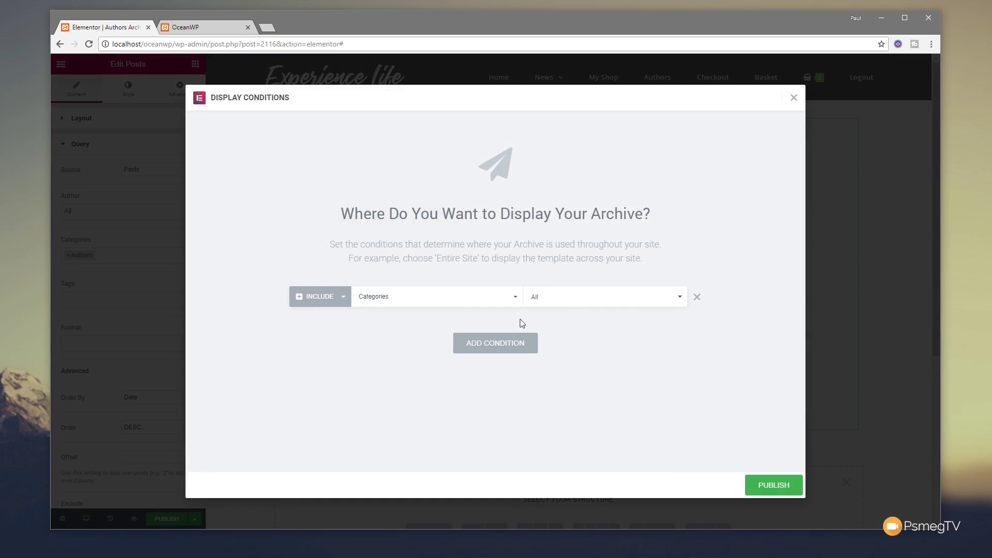
left_click(680, 298)
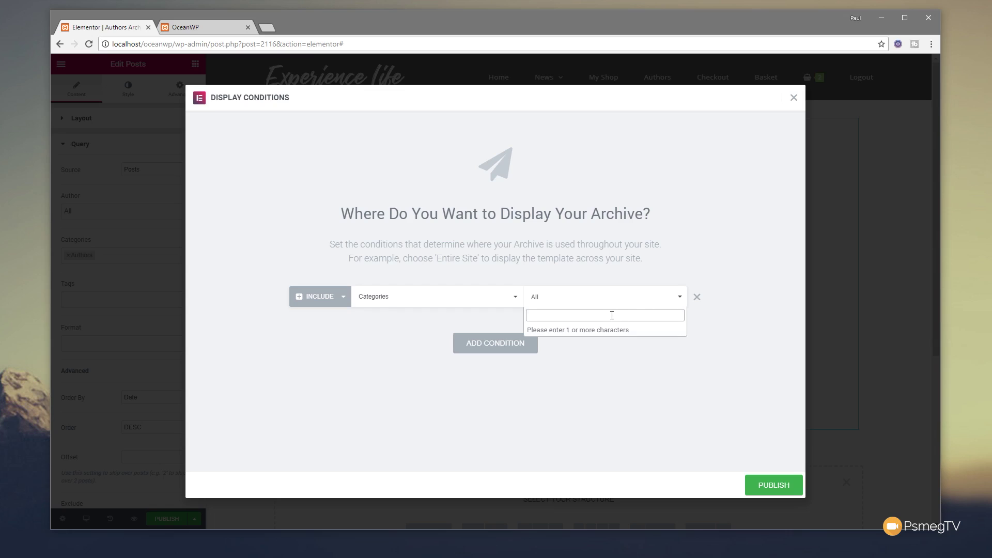
type("au")
left_click(584, 333)
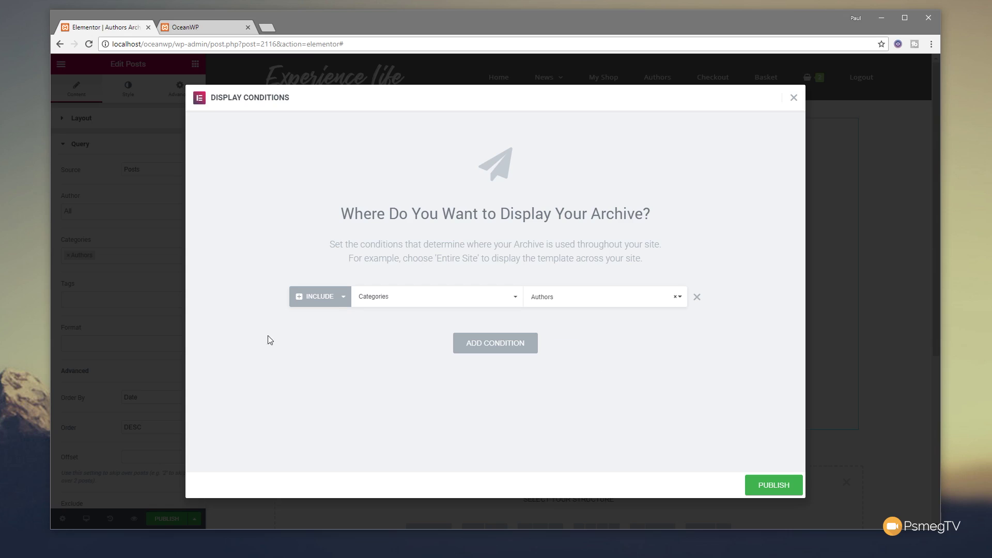
left_click(766, 486)
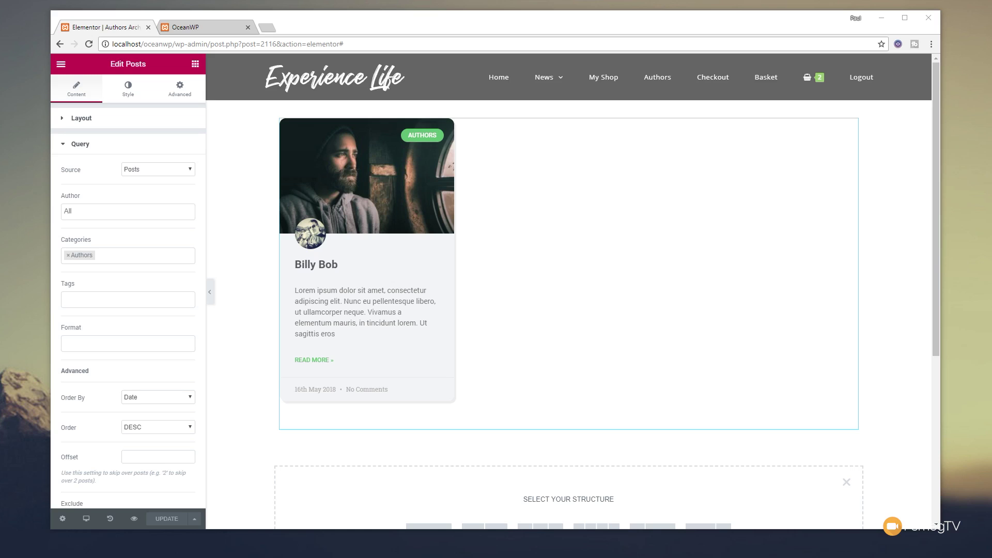
Check the Authors category page on the live site, then return to the archive template editor.
left_click(194, 29)
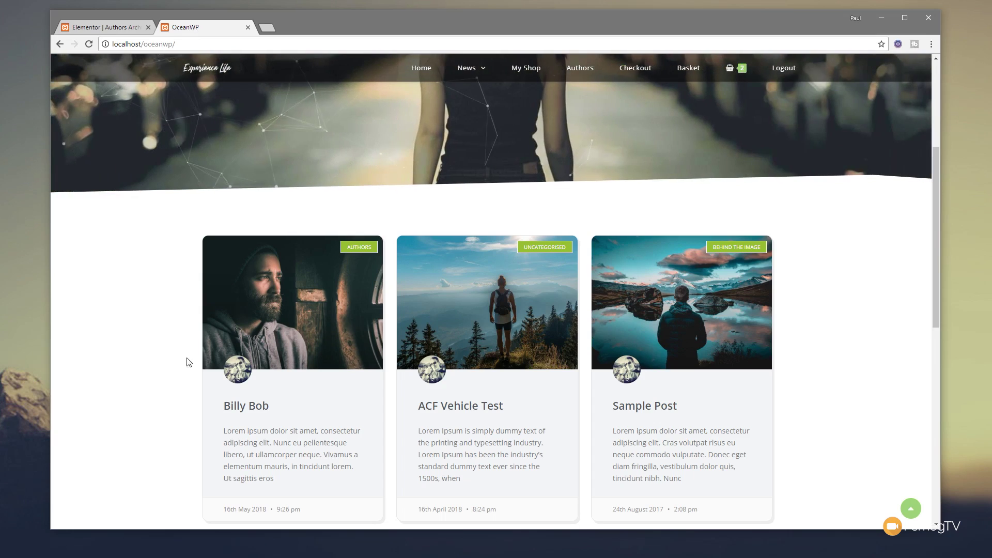
left_click(588, 74)
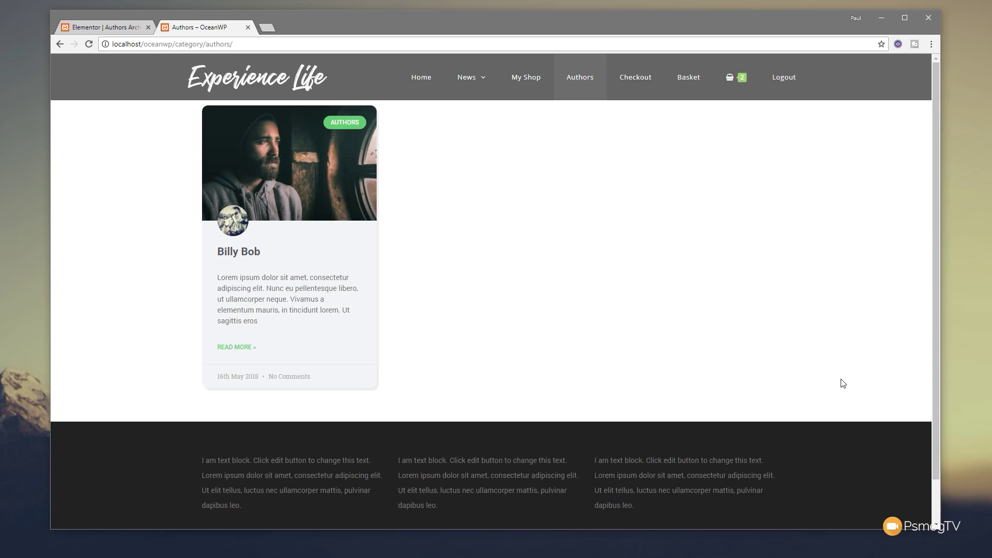
left_click(118, 28)
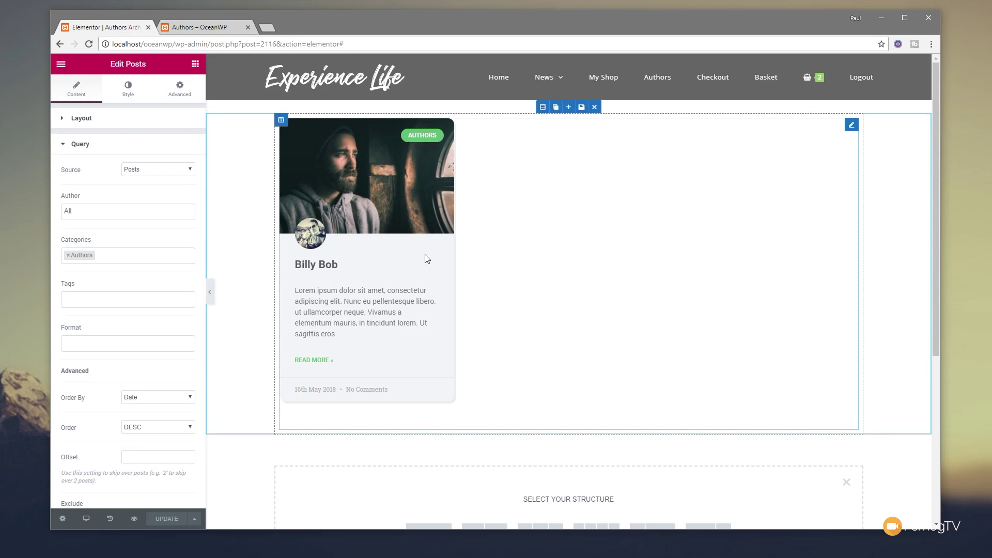
Set the background color of the Posts widget's cards to white (#ffffff).
mouse_move(851, 125)
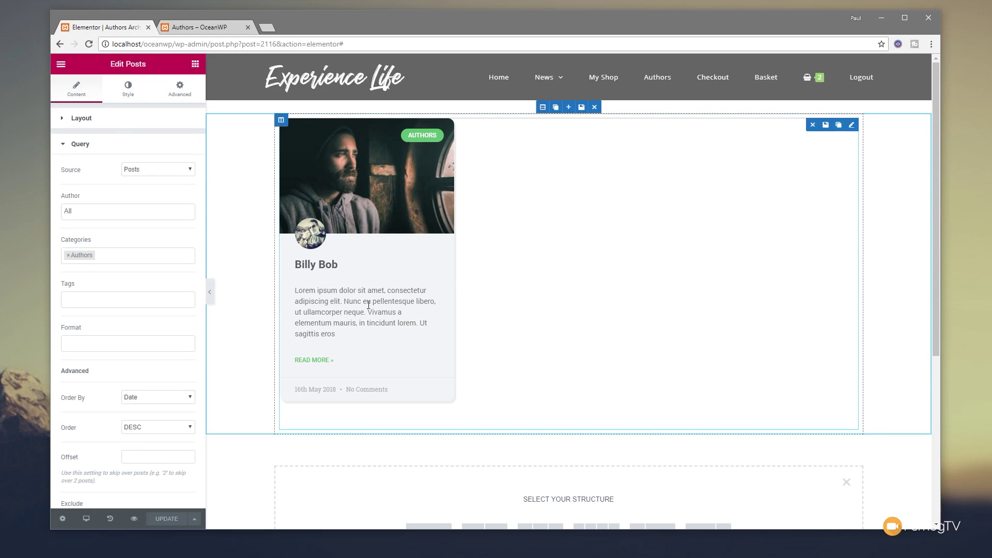
left_click(124, 93)
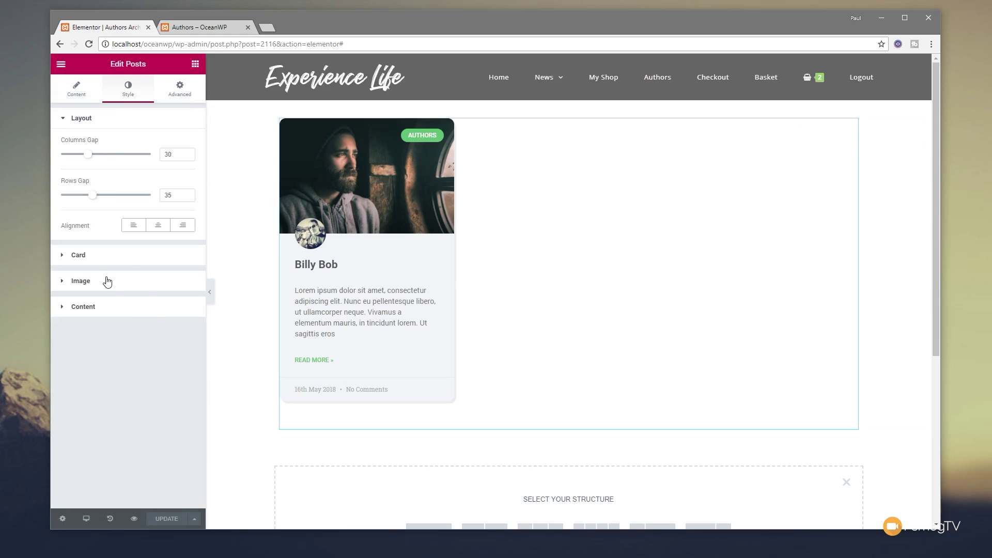
left_click(81, 256)
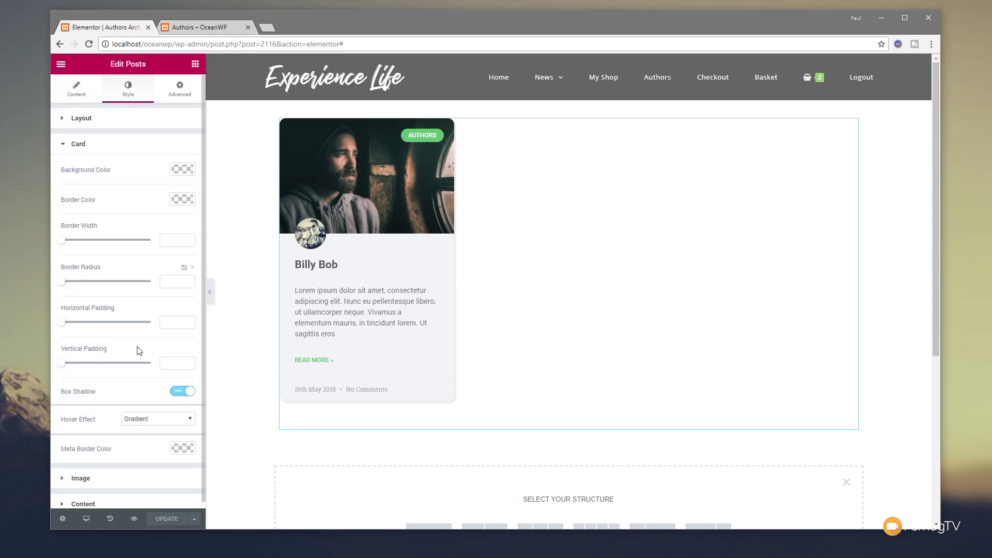
left_click(178, 170)
left_click(156, 292)
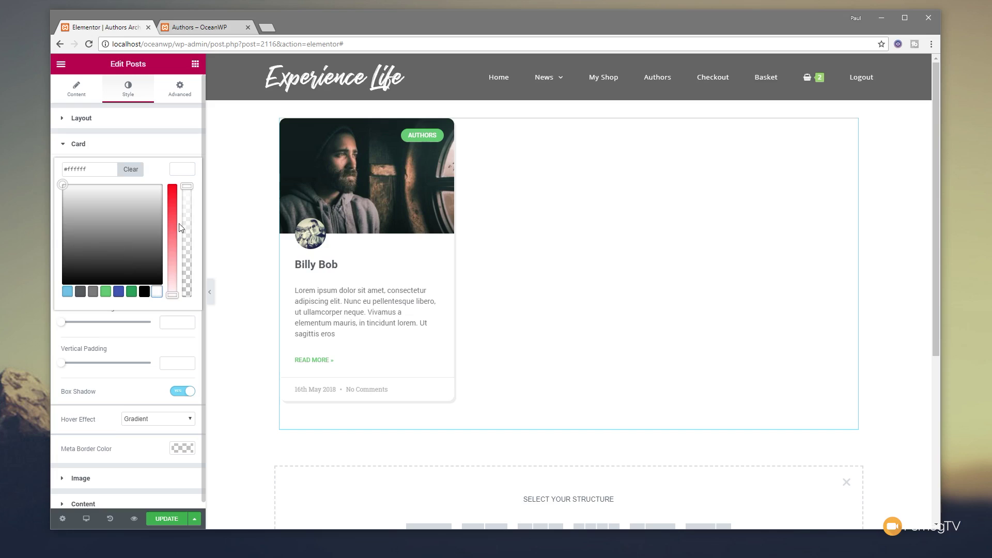
left_click(181, 169)
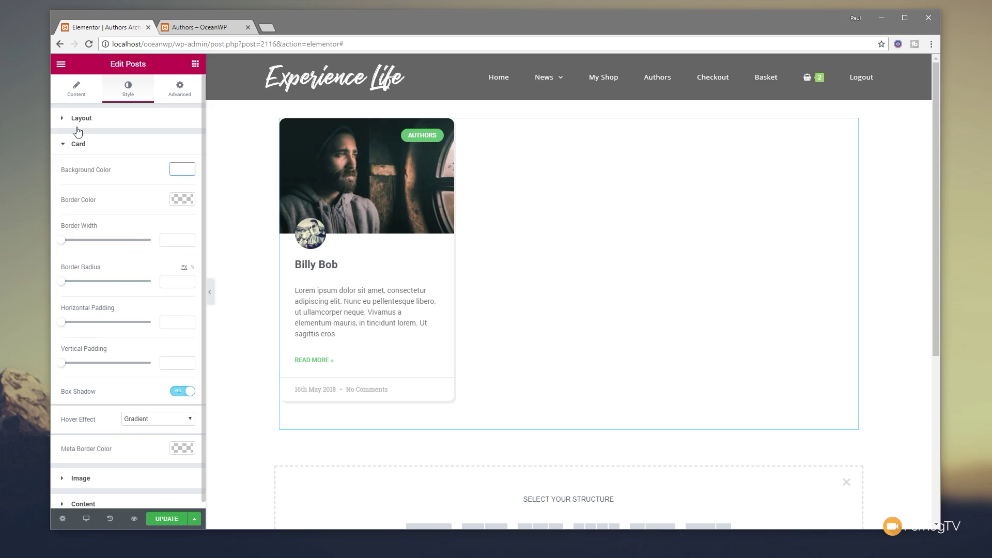
Set the post cards' image spacing to 49 and the avatar size to 90, and update the template.
left_click(80, 478)
scroll(110, 260, "down", 1)
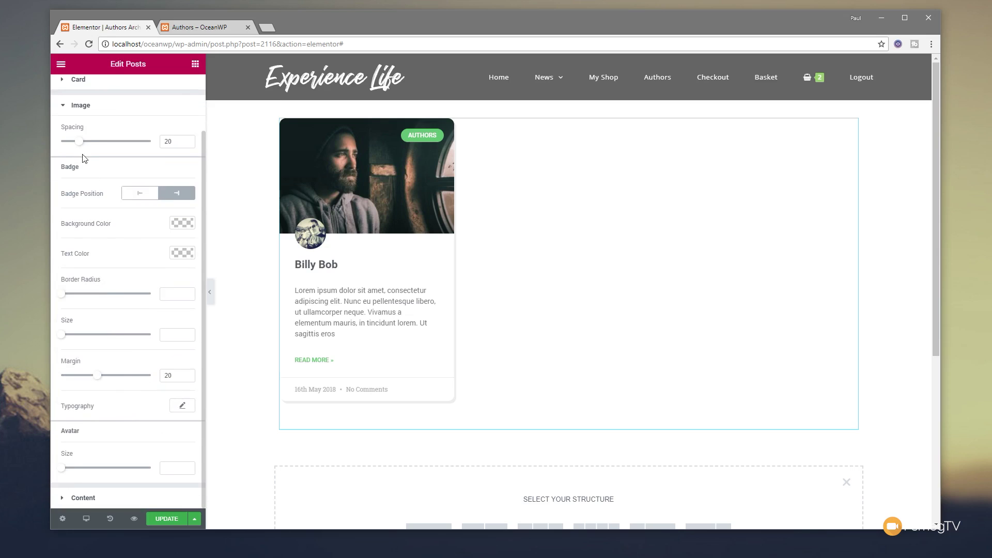
scroll(91, 163, "up", 1)
left_click_drag(86, 198, 99, 195)
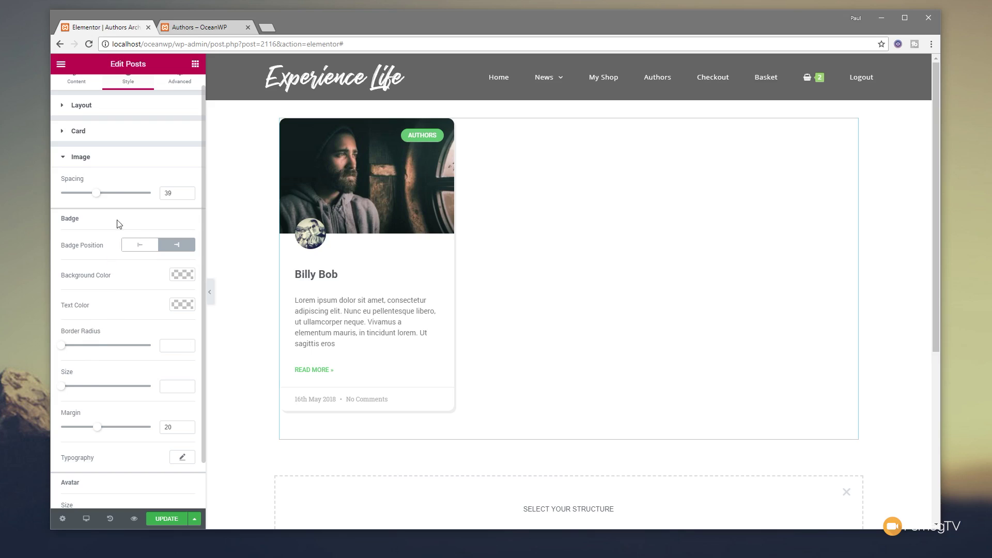
left_click_drag(97, 194, 105, 194)
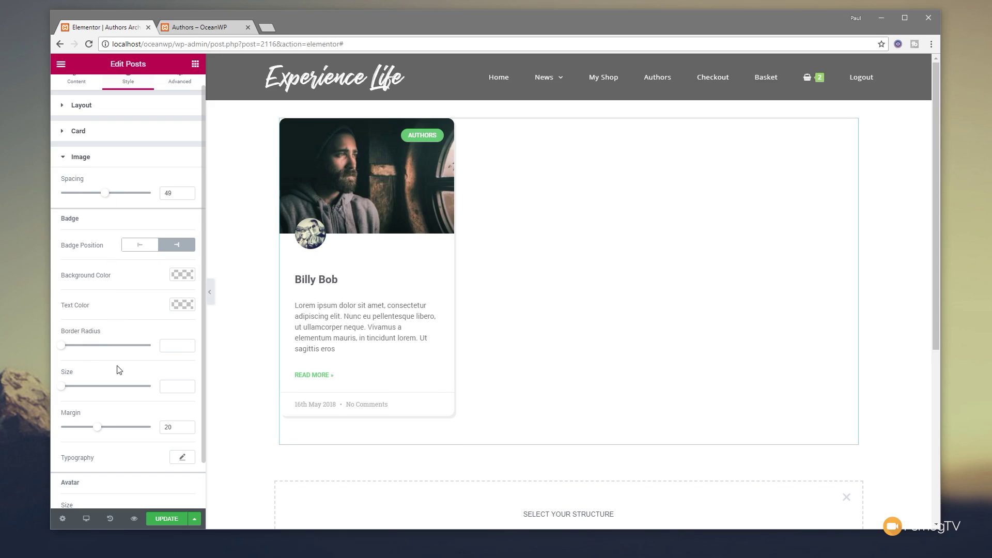
scroll(126, 394, "down", 1)
left_click_drag(65, 470, 158, 465)
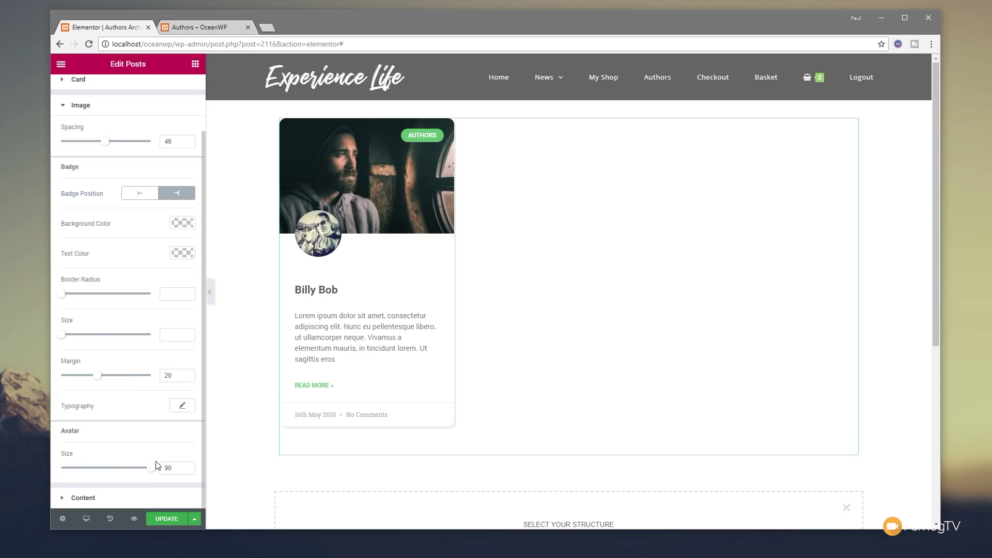
left_click(156, 519)
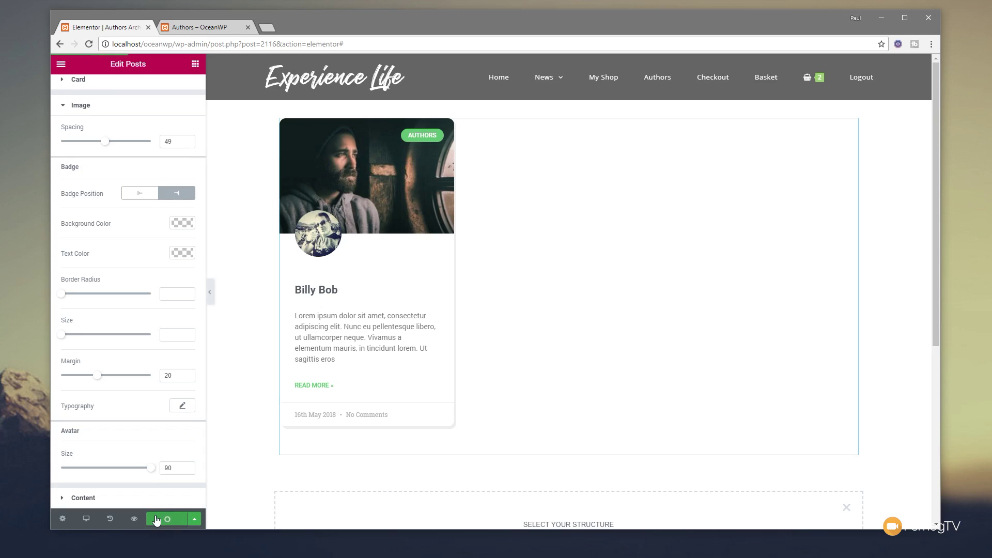
Reload the live Authors category page and compare its card styling with the post cards on the home page.
left_click(198, 27)
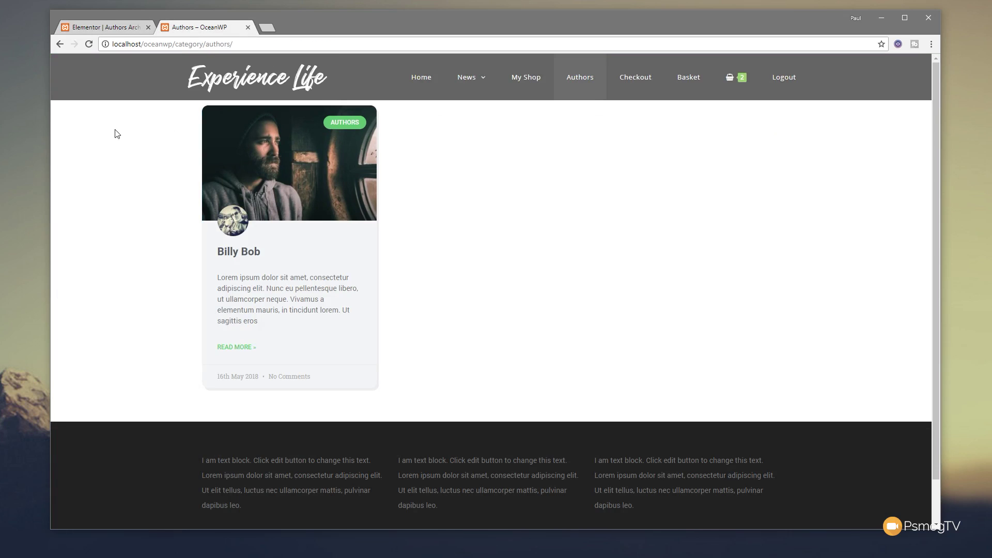
left_click(89, 45)
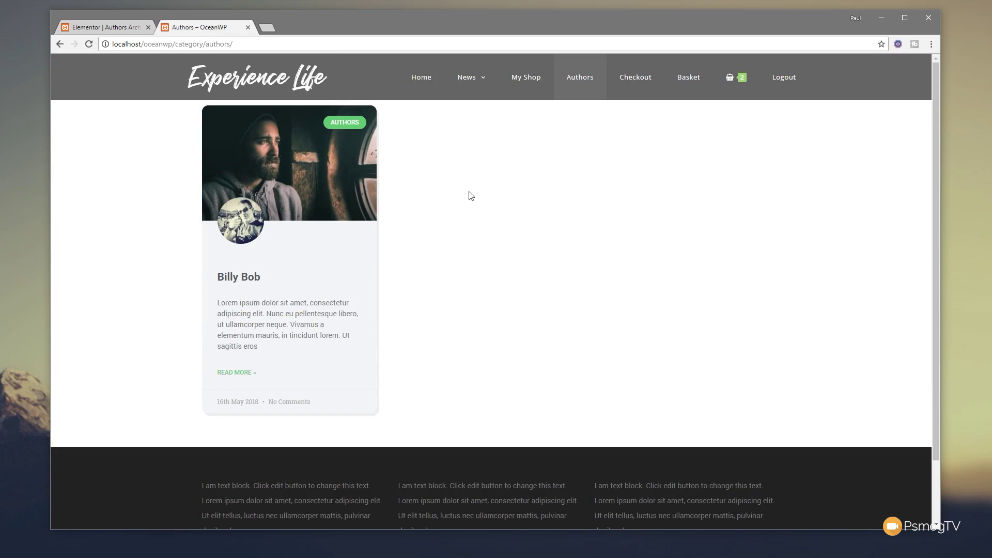
left_click(423, 80)
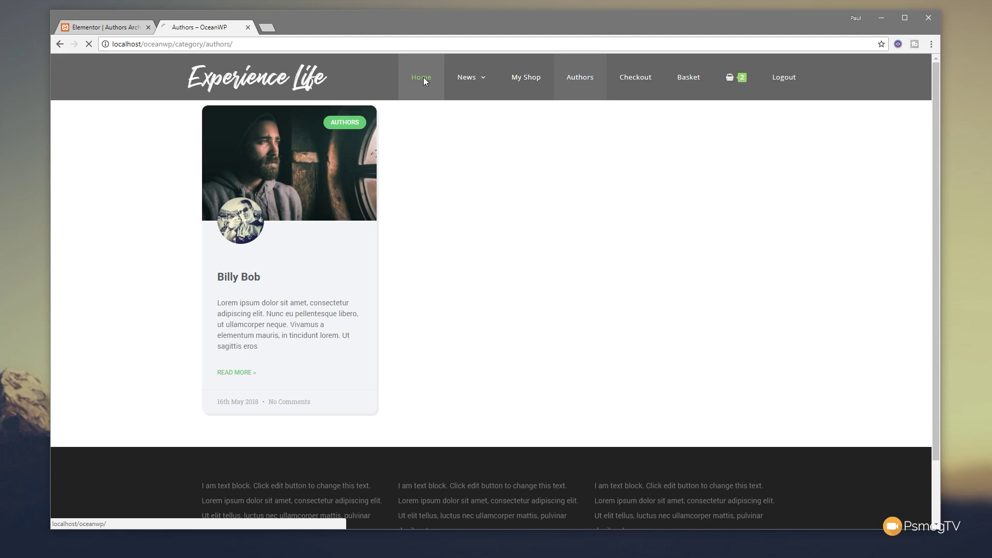
scroll(144, 342, "down", 3)
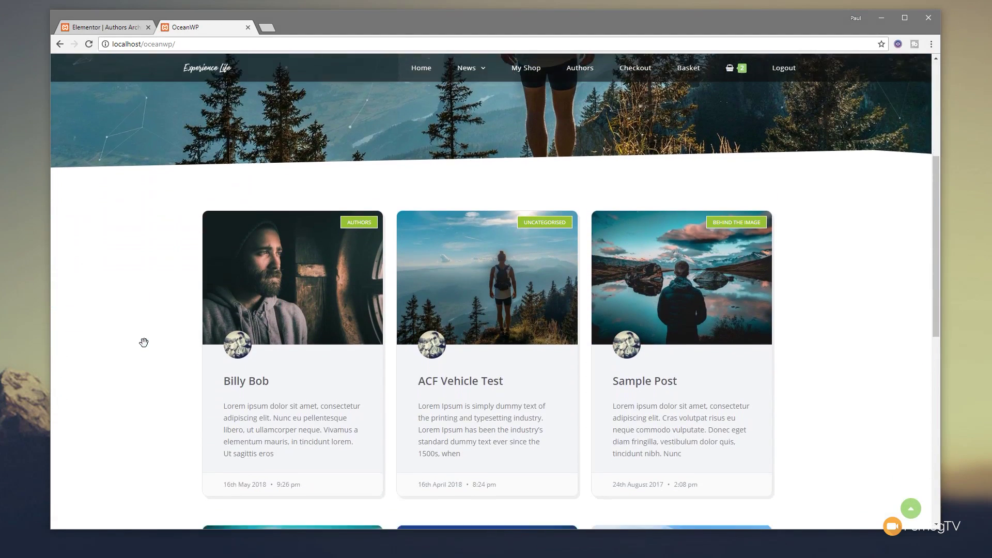